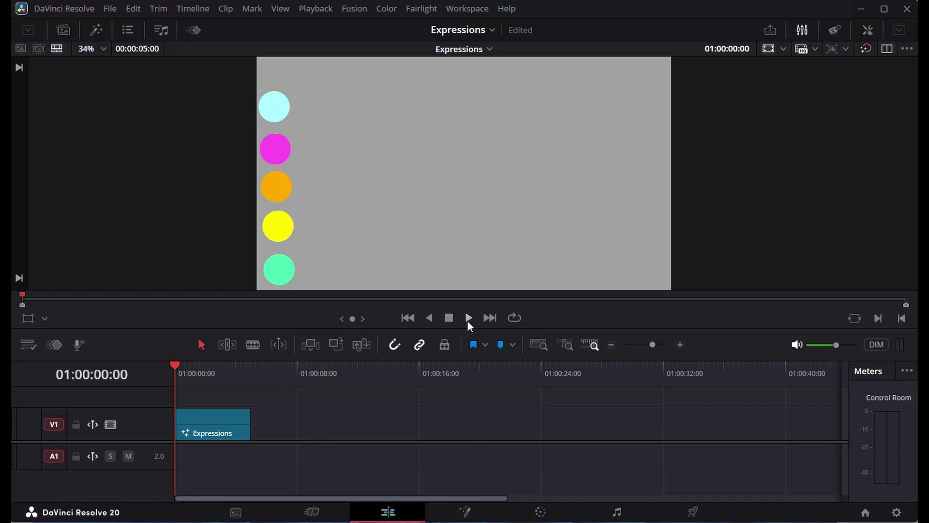
- Preview the five-circle animation on the Expressions timeline by playing it twice
click(468, 320)
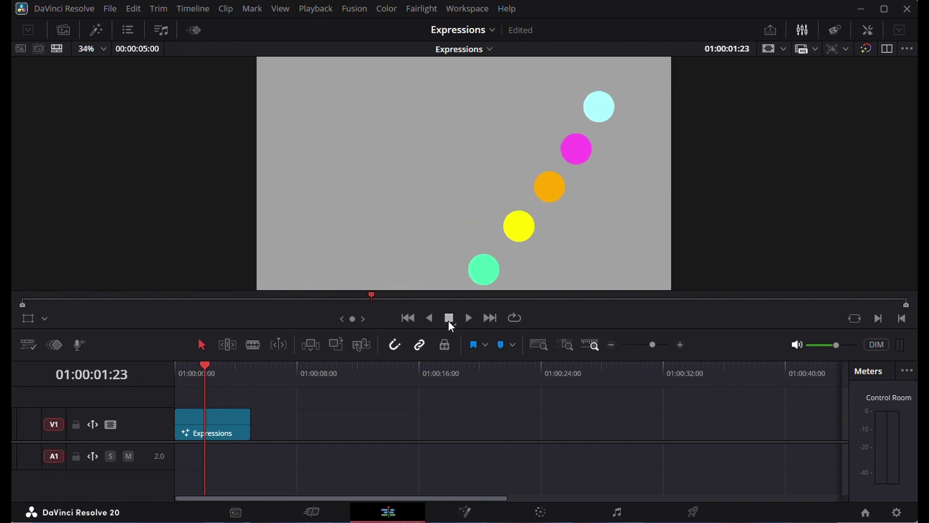
click(449, 318)
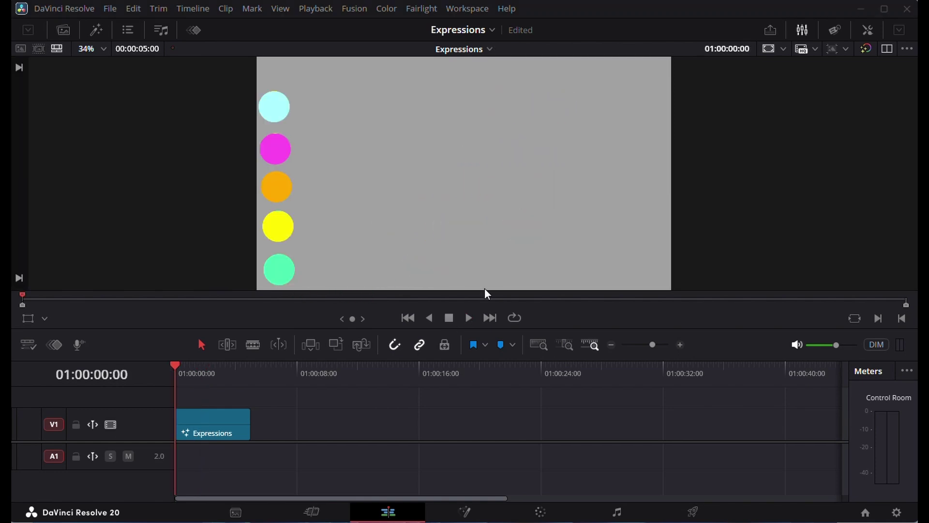
click(468, 321)
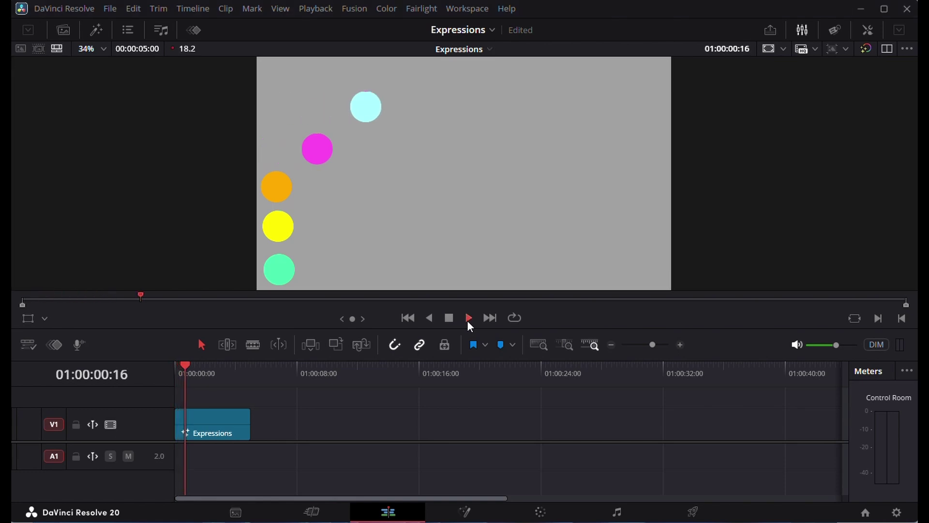
click(449, 320)
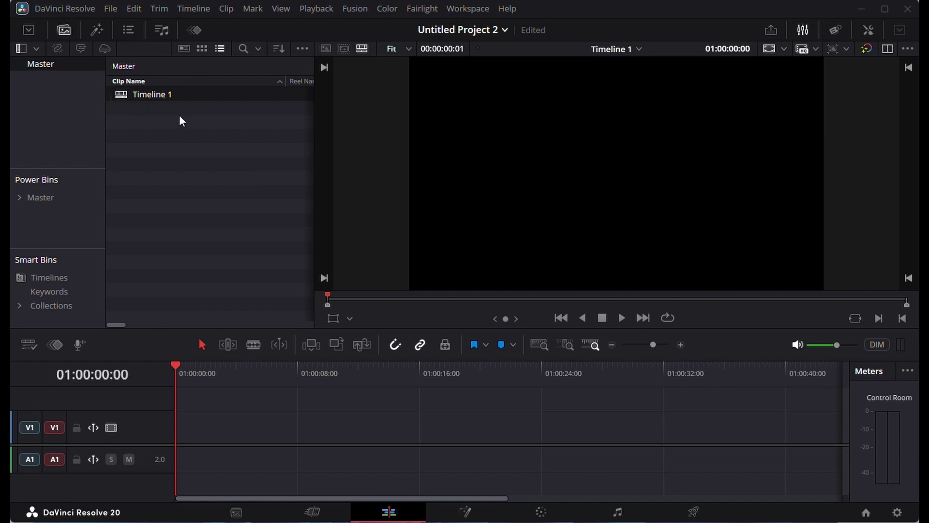
- Create a new Fusion composition with the default settings in the Master bin
right_click(155, 110)
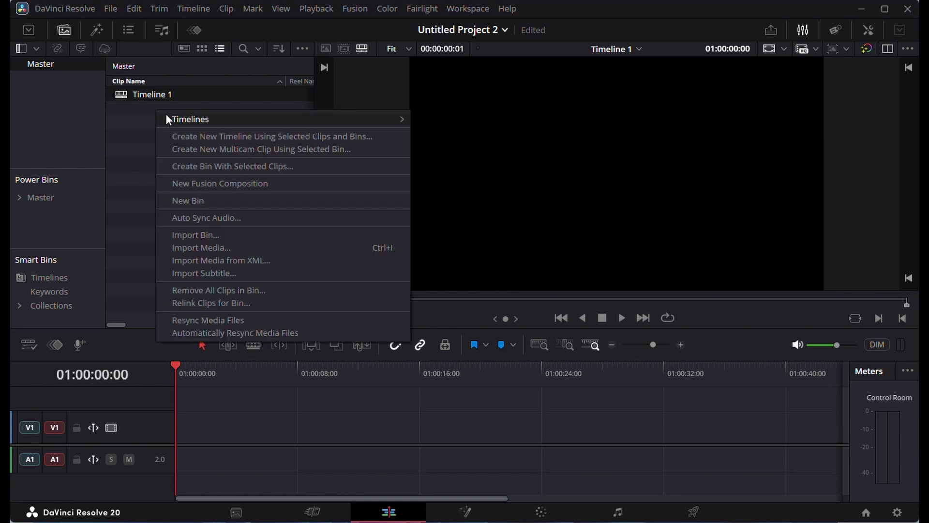
click(230, 183)
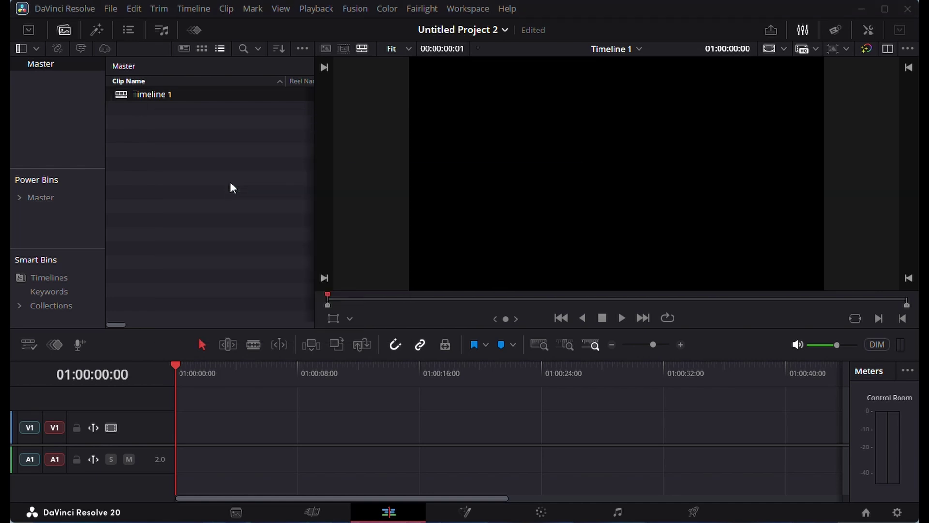
click(533, 304)
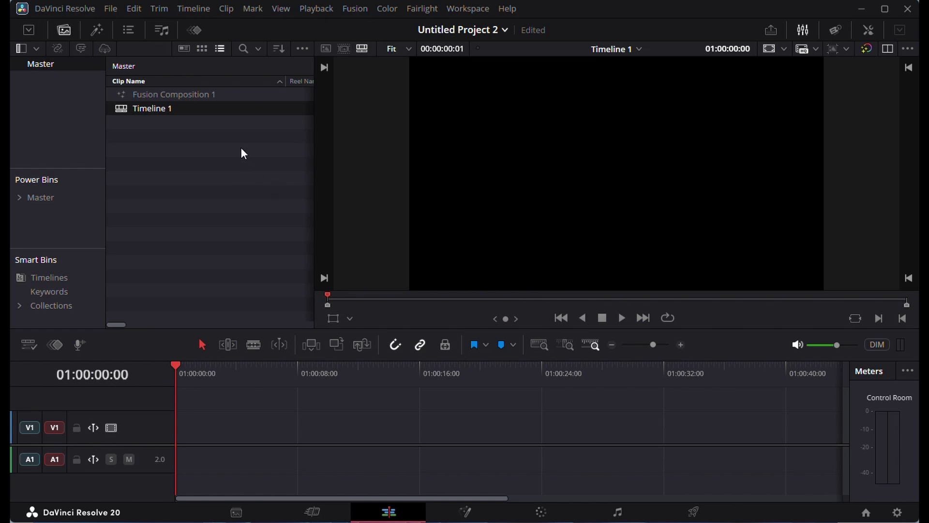
- Place Fusion Composition 1 at the start of video track V1 and open it on the Fusion page from the clip's middle
drag(186, 97, 179, 420)
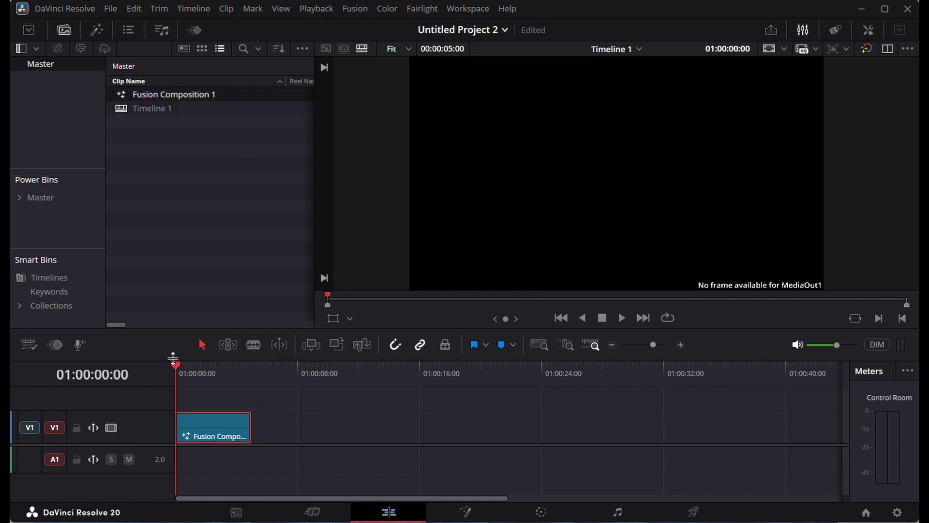
drag(176, 364, 214, 370)
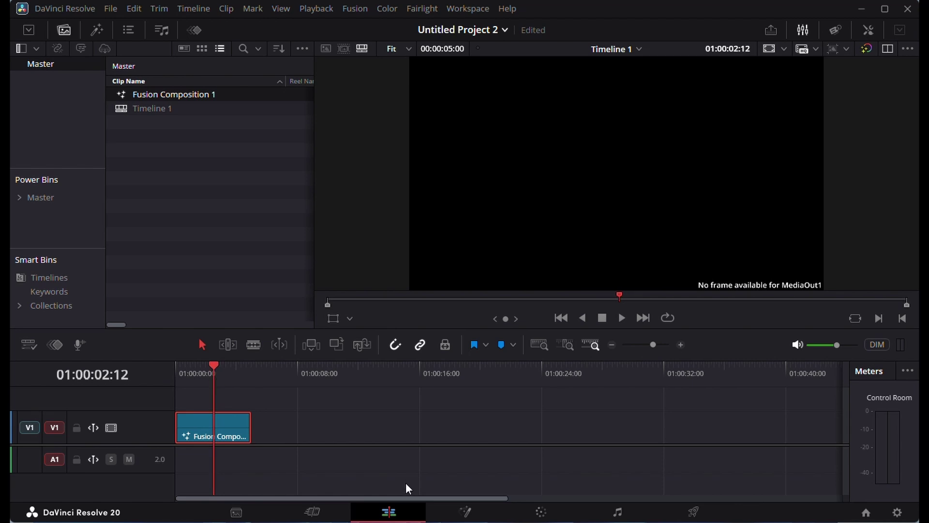
click(466, 511)
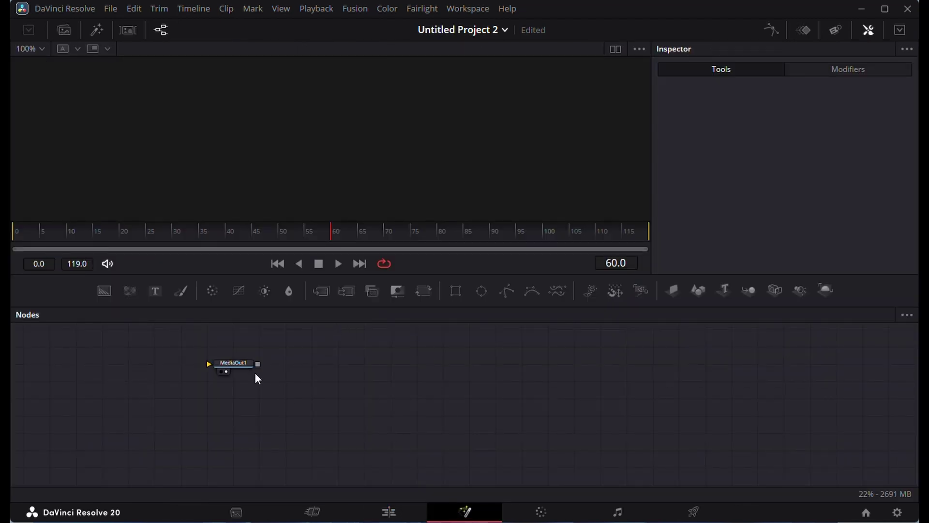
- Add a Background node, connect its output to MediaOut1, and space the two nodes well apart
drag(239, 362, 420, 429)
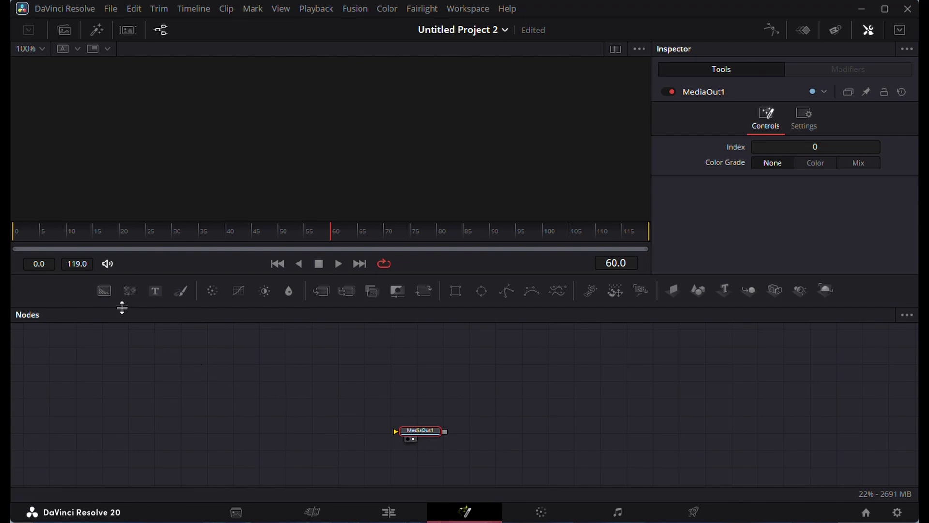
drag(110, 292, 136, 356)
drag(193, 402, 417, 438)
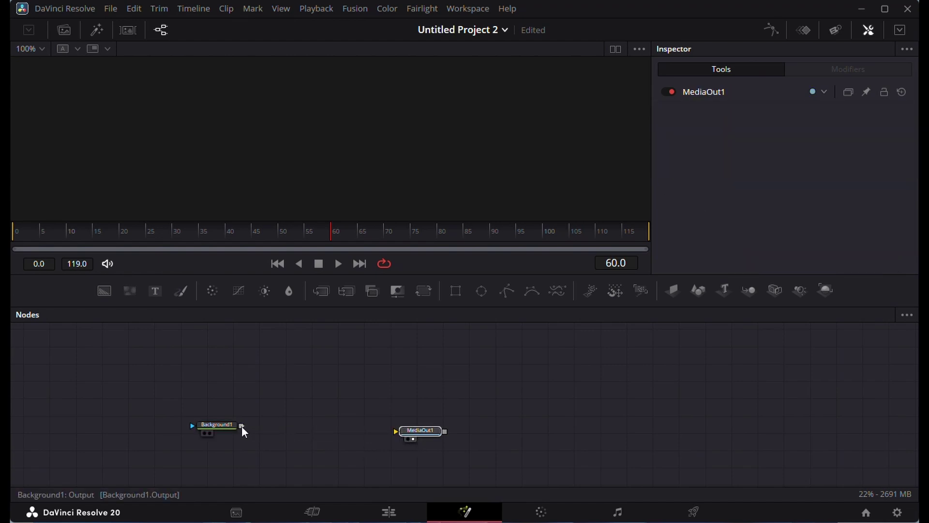
drag(242, 426, 695, 426)
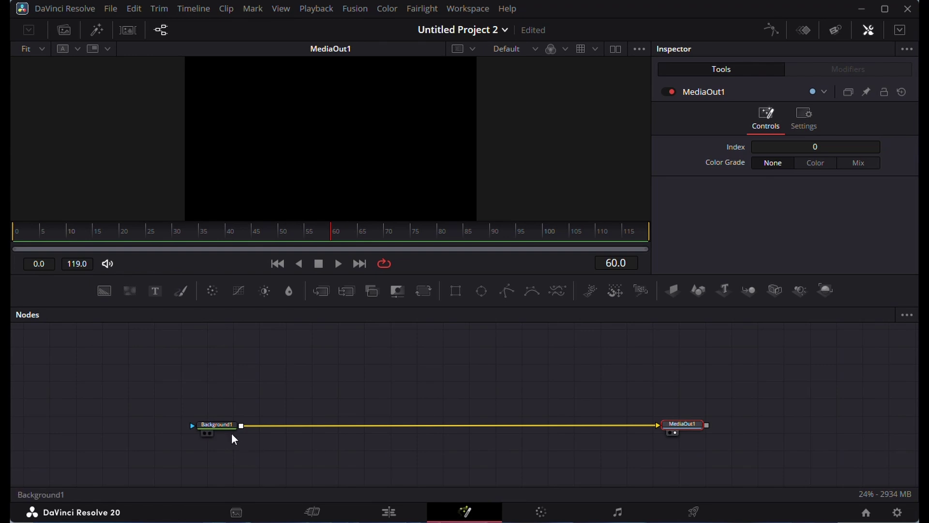
- Set the Background1 color to medium gray, #a3a3a3
click(217, 424)
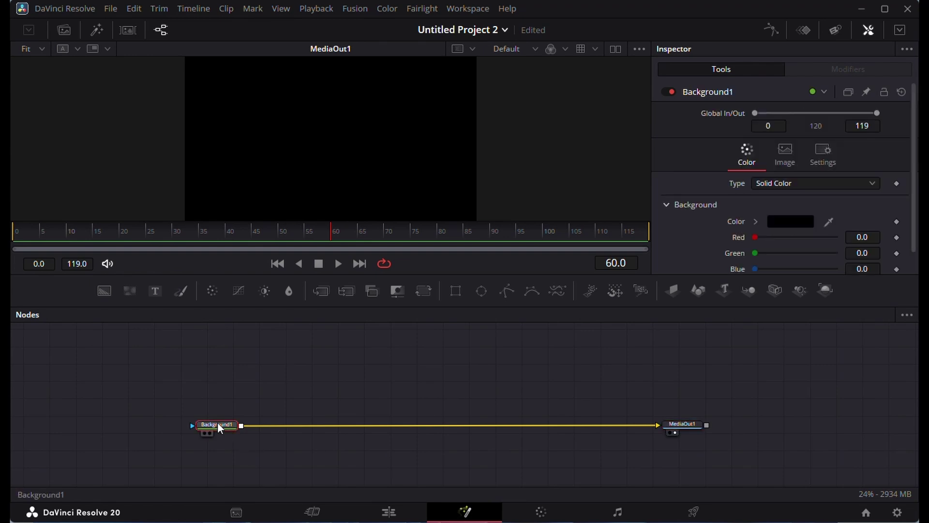
click(797, 222)
click(721, 313)
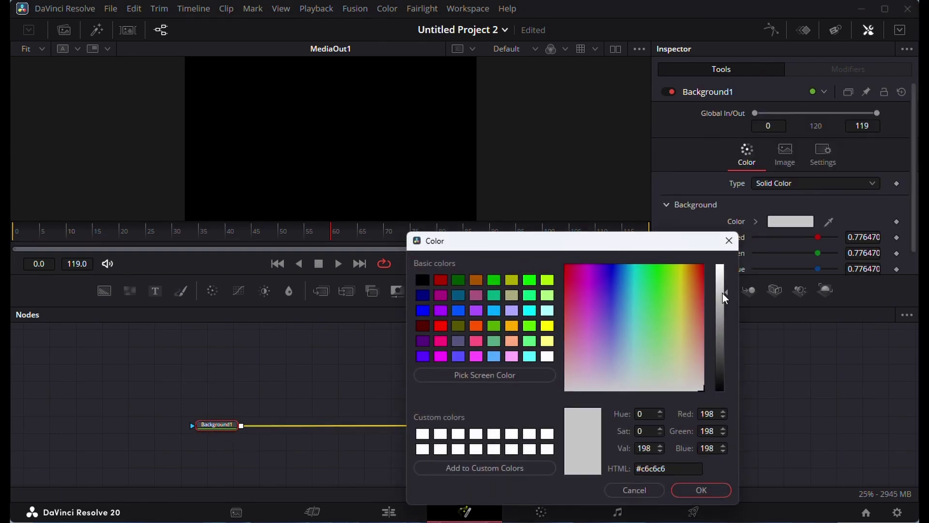
drag(718, 318, 722, 310)
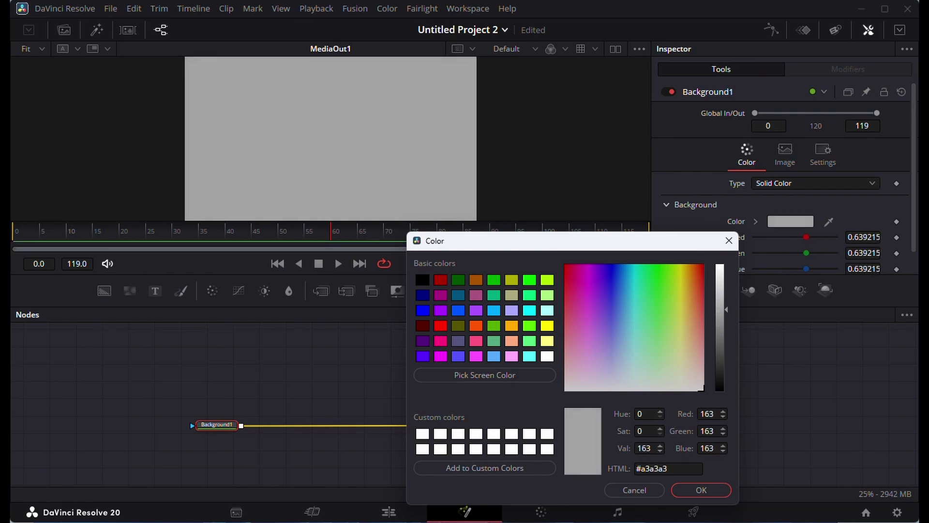
click(702, 490)
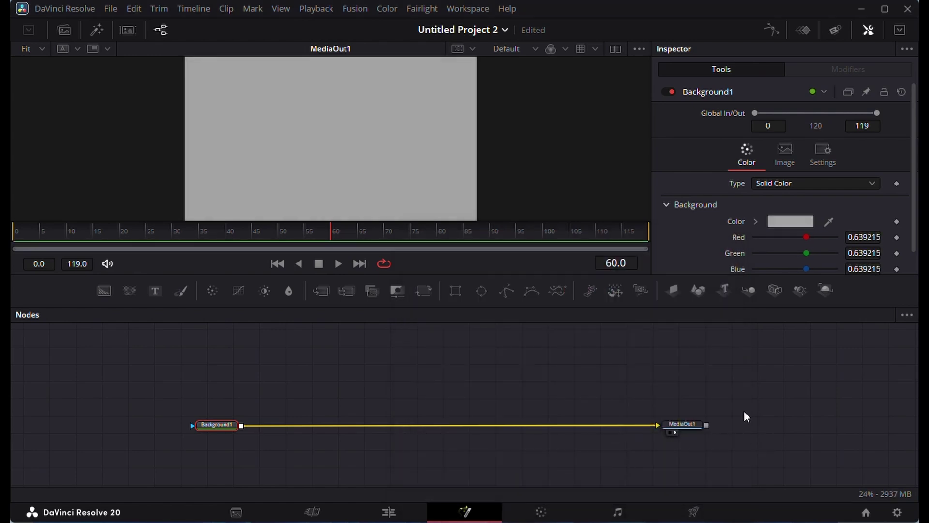
- Add an Ellipse mask and a second Background node above the main chain, and connect the ellipse as Background2's mask
click(500, 350)
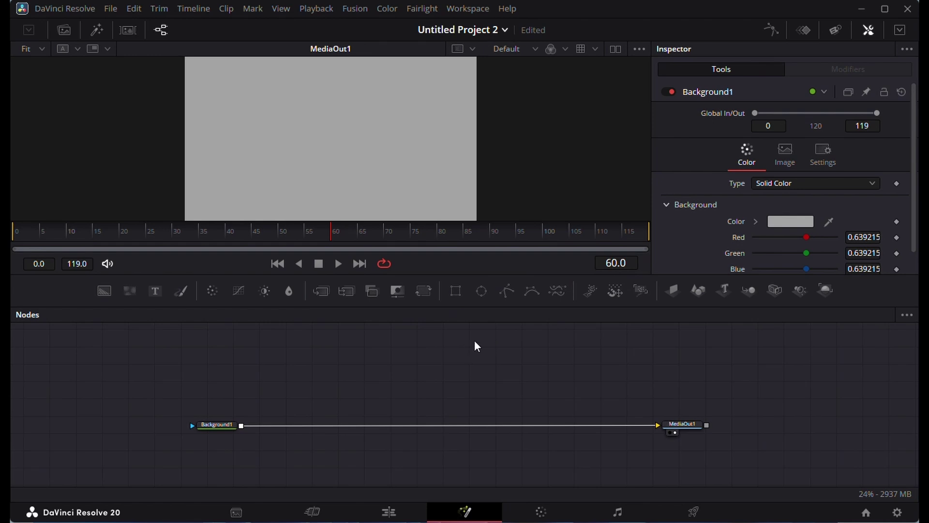
click(480, 293)
click(359, 376)
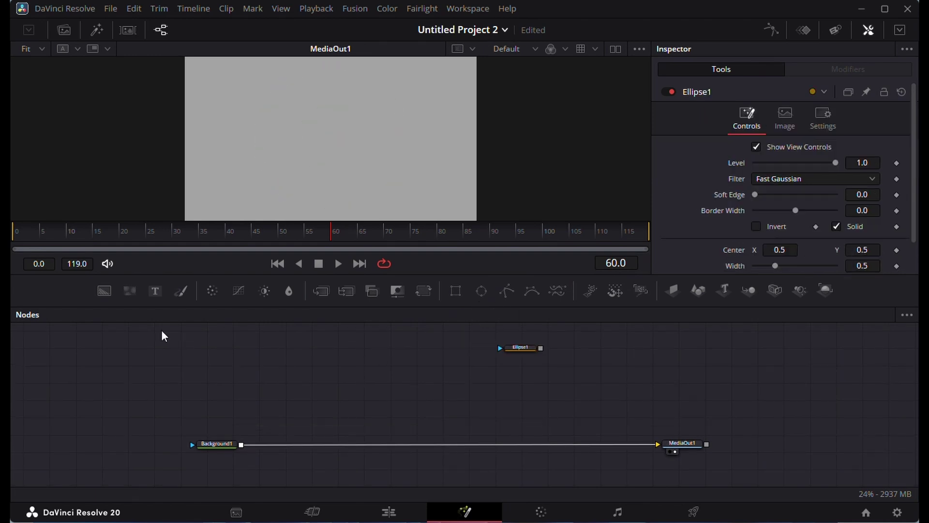
click(105, 291)
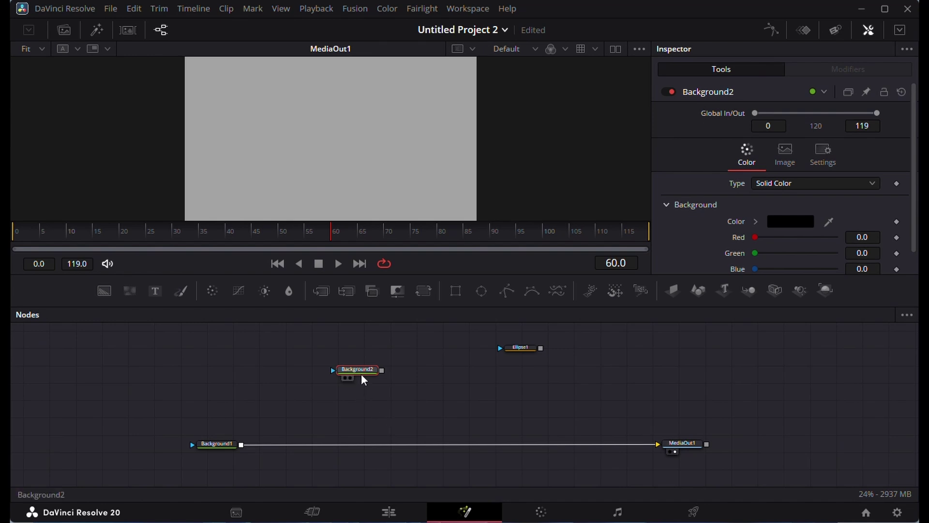
drag(389, 386, 537, 382)
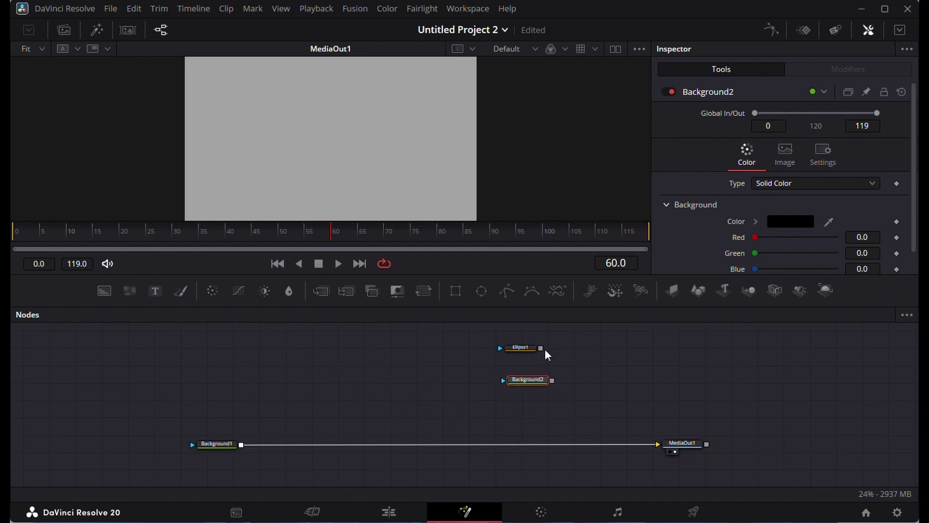
drag(541, 349, 501, 383)
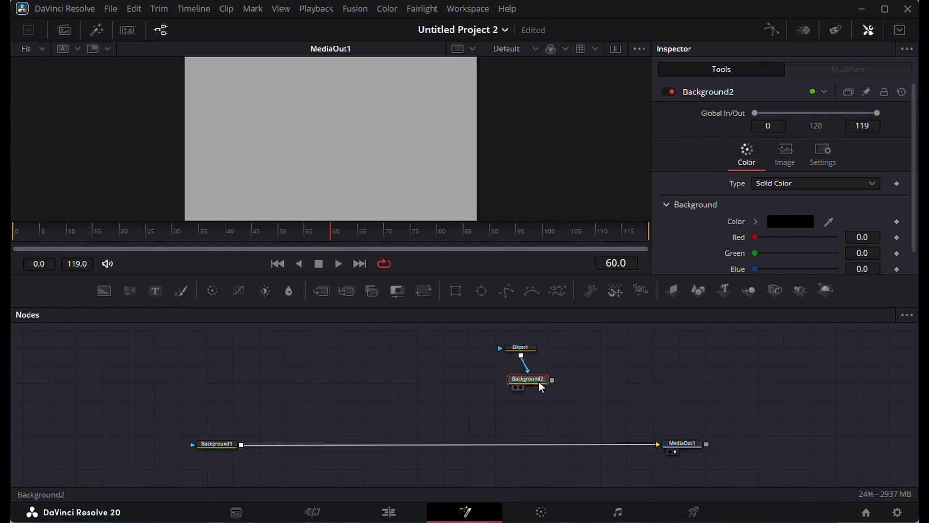
- Color Background2 light cyan, #aaffff, and merge it over Background1
click(788, 220)
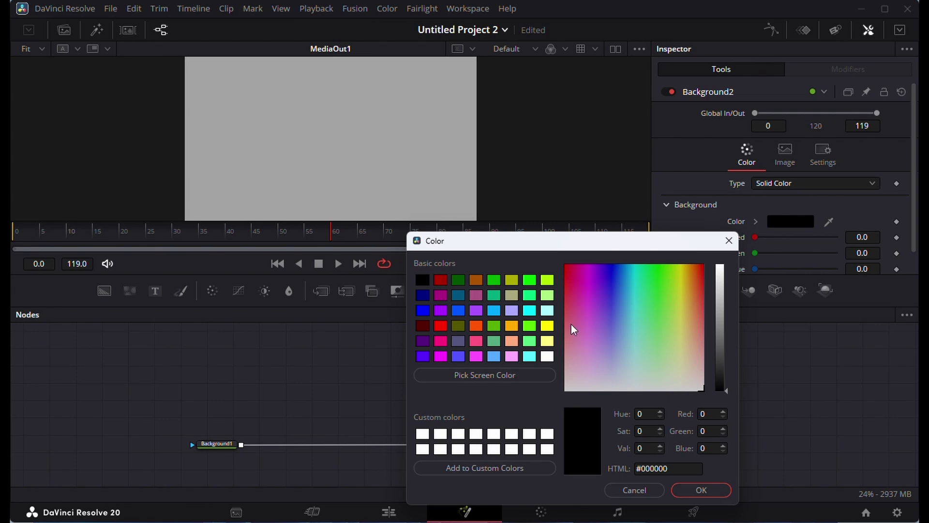
click(547, 311)
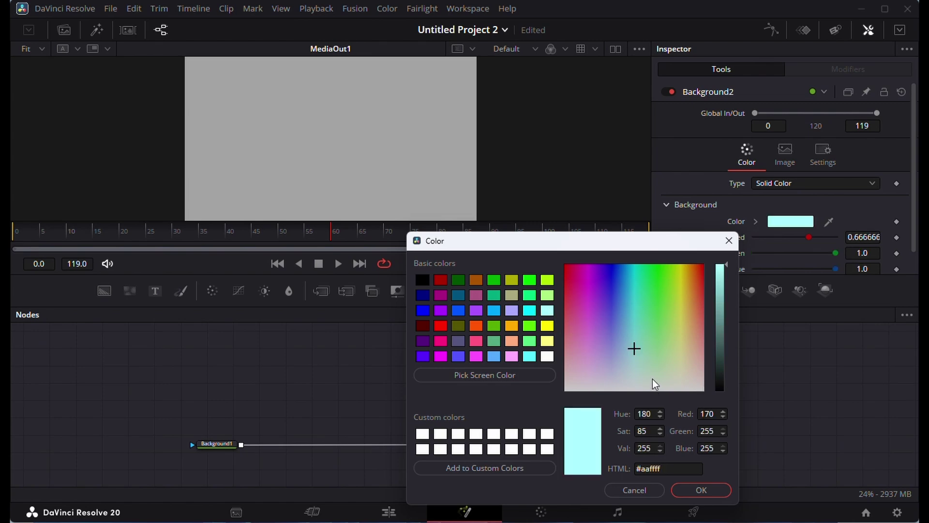
click(702, 490)
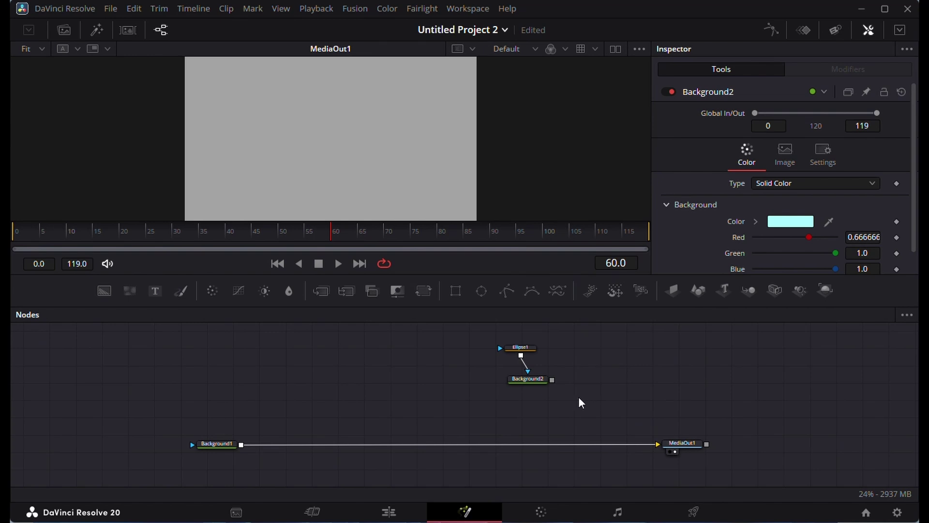
drag(552, 379, 240, 443)
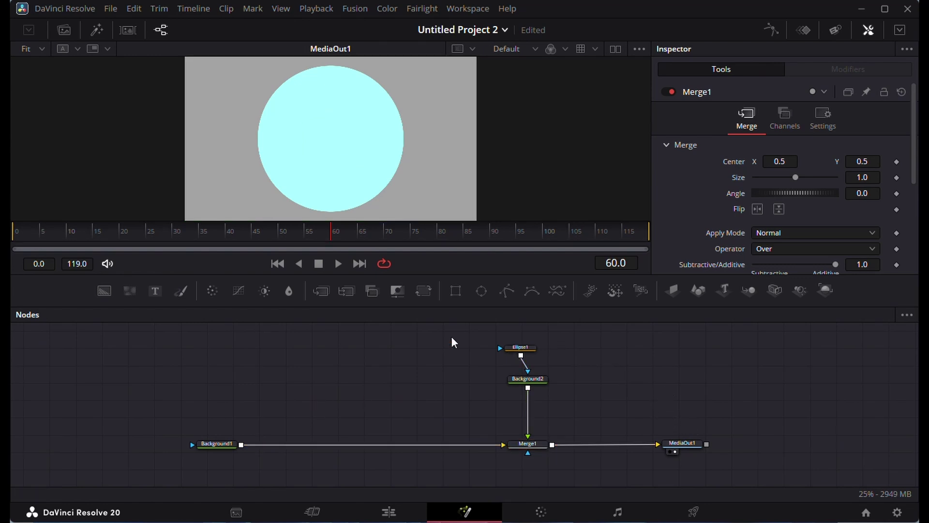
- Add an expression to the Height of Ellipse1 that links it to the ellipse's Width
click(520, 347)
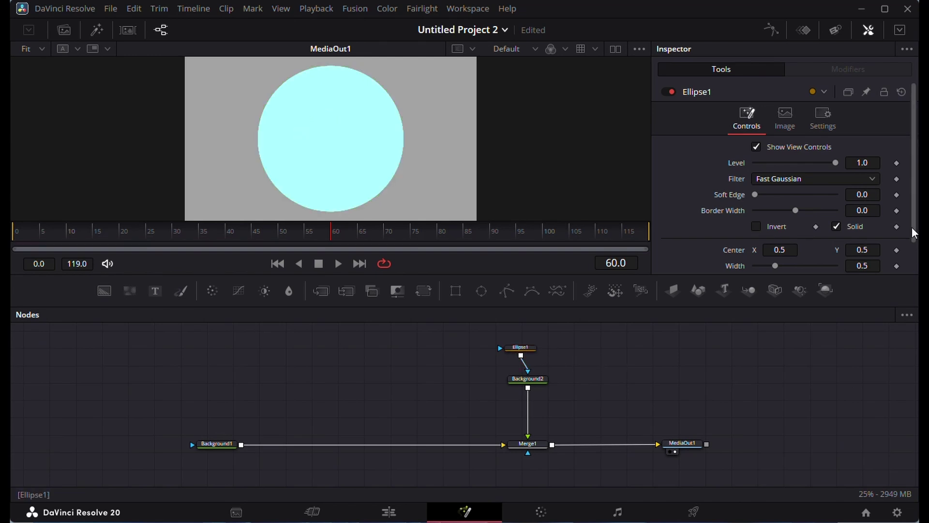
scroll(916, 250, down, 1)
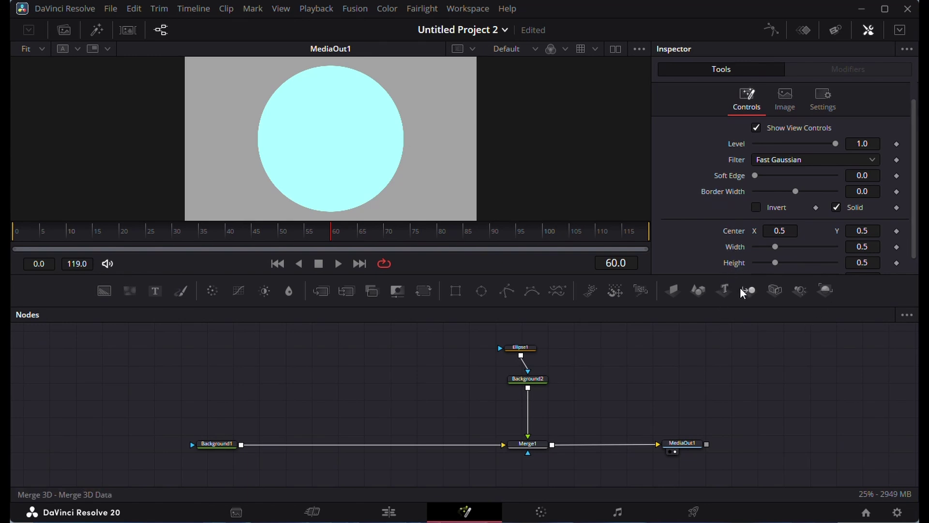
mouse_move(775, 246)
mouse_down()
mouse_move(793, 246)
mouse_move(774, 247)
mouse_move(791, 260)
mouse_move(770, 259)
mouse_move(785, 246)
mouse_move(776, 248)
mouse_move(780, 260)
mouse_up()
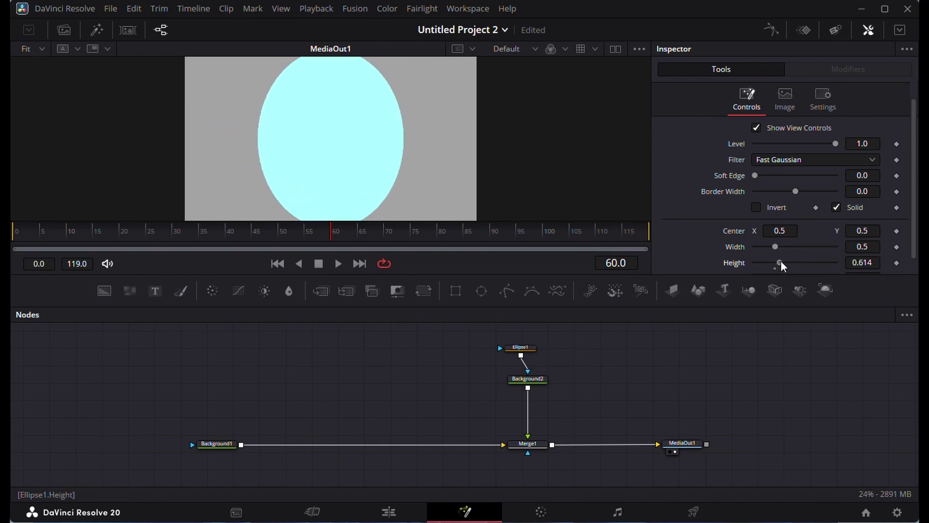
right_click(722, 262)
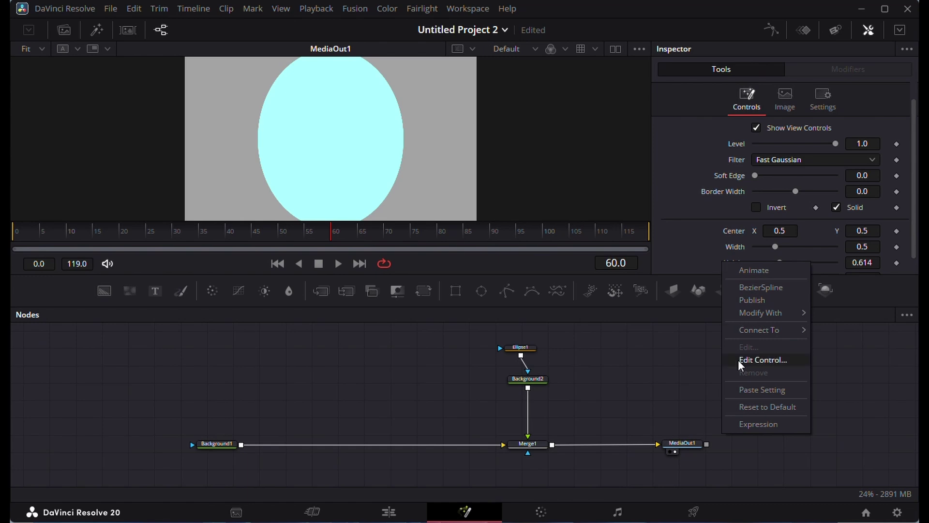
click(760, 422)
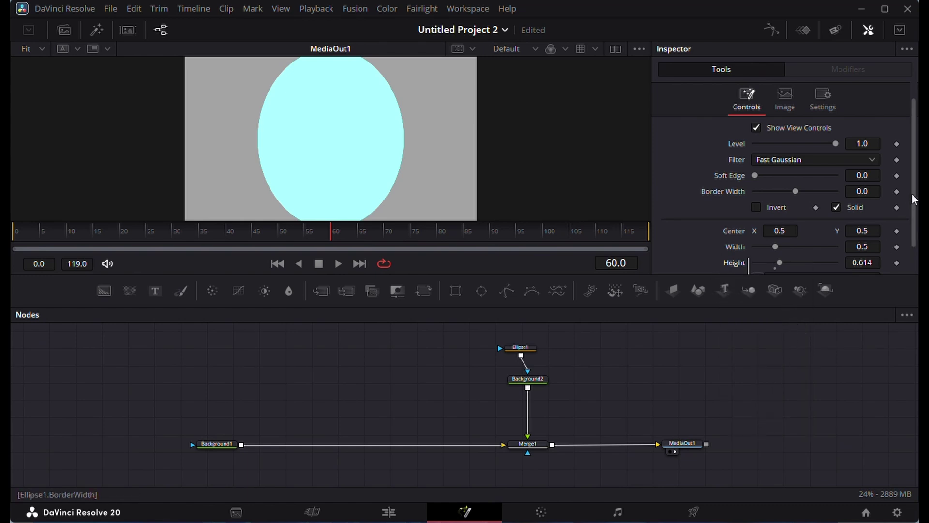
drag(915, 199, 915, 221)
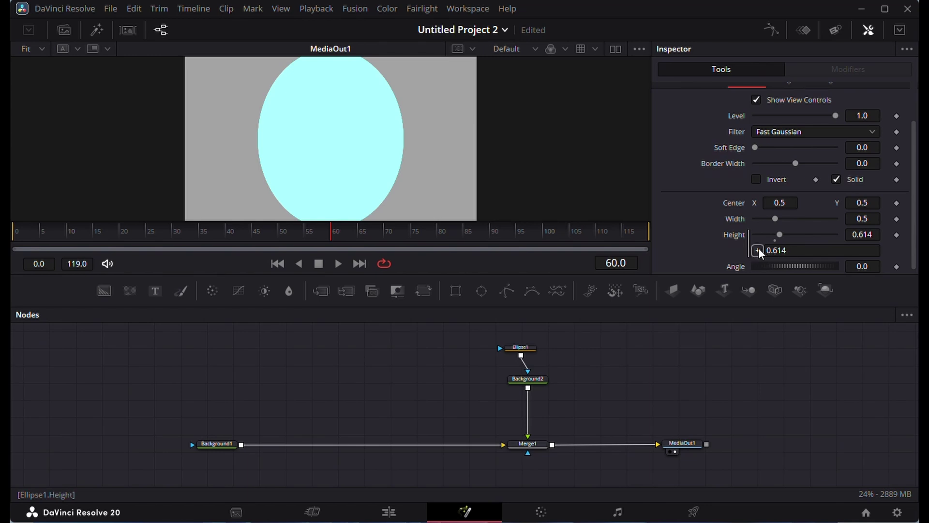
drag(758, 249, 768, 221)
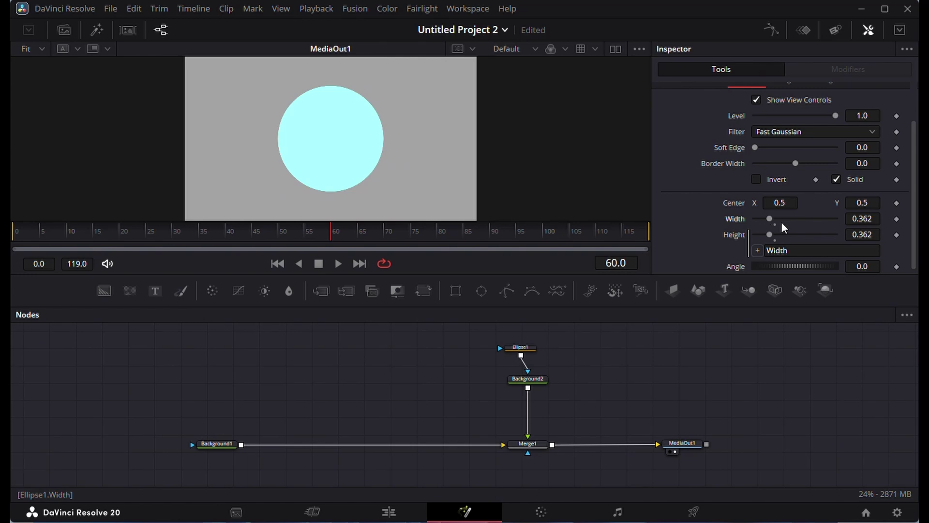
- Set the Width of Ellipse1 to 0.075 and enlarge the viewer area above the node graph
click(874, 220)
double_click(872, 222)
text(.075)
key(Tab)
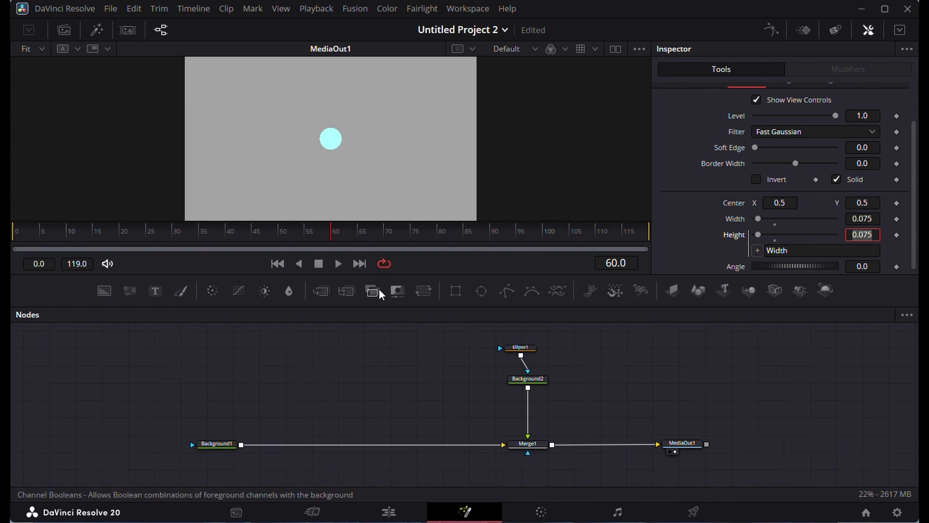
drag(379, 278, 380, 302)
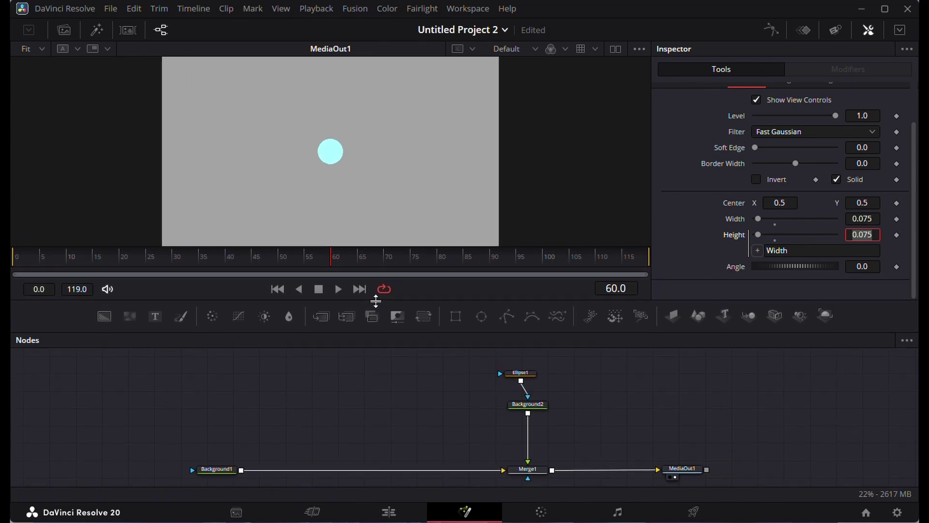
- Duplicate the Ellipse1 and Background2 node pair and paste the copy unconnected beside the original
click(823, 457)
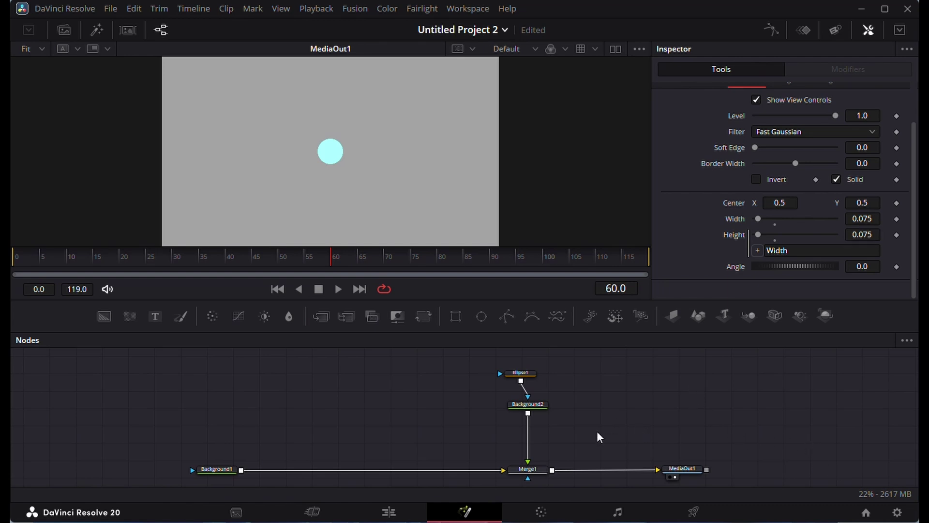
drag(602, 425, 492, 353)
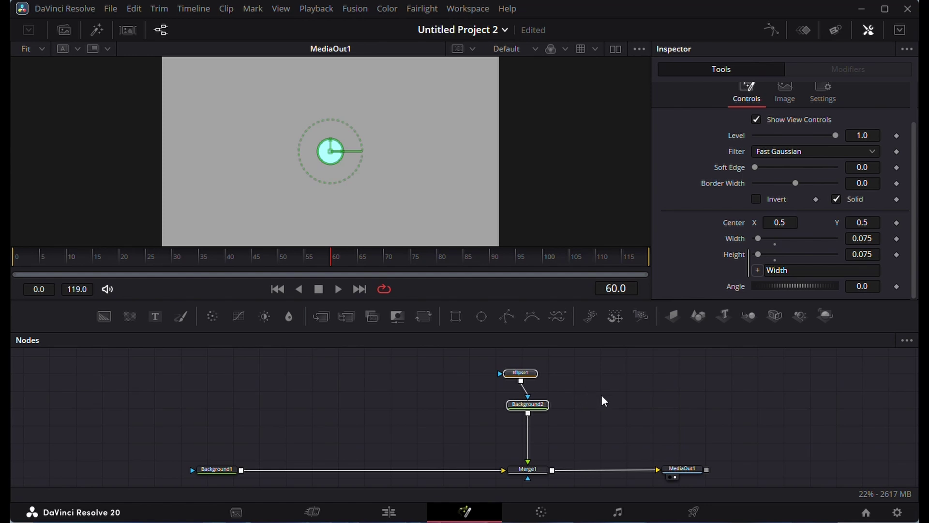
click(627, 400)
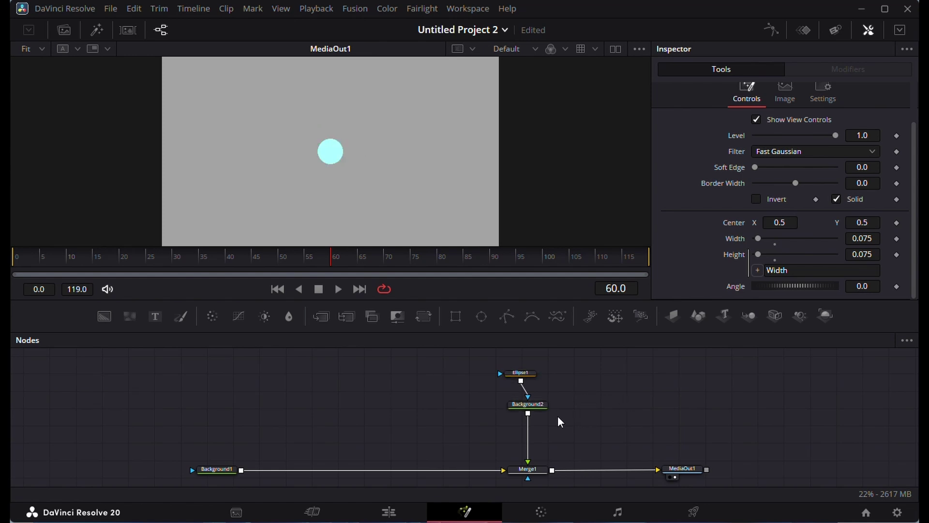
drag(581, 417, 481, 361)
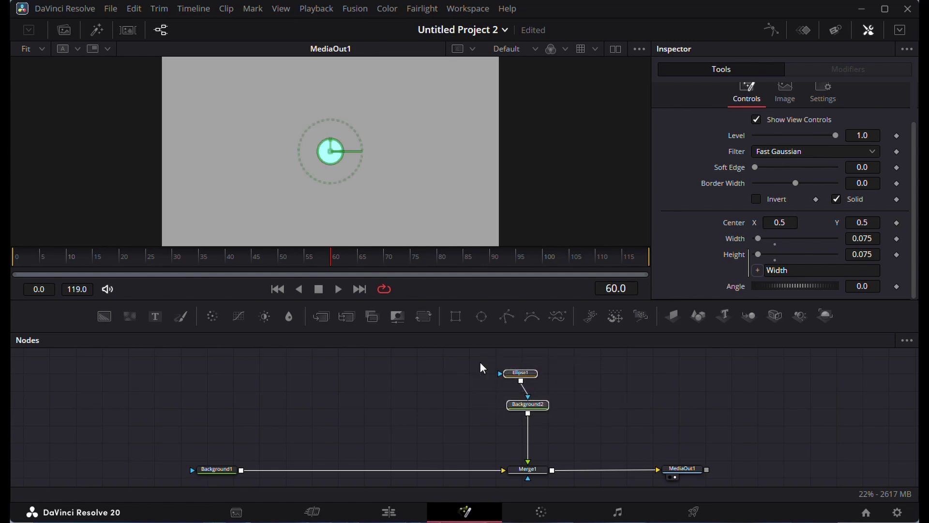
click(699, 405)
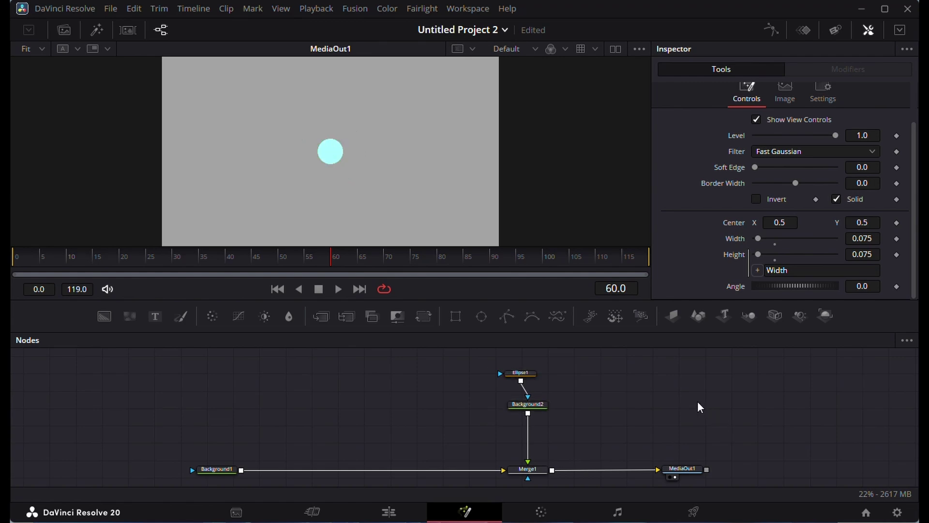
key(ctrl+v)
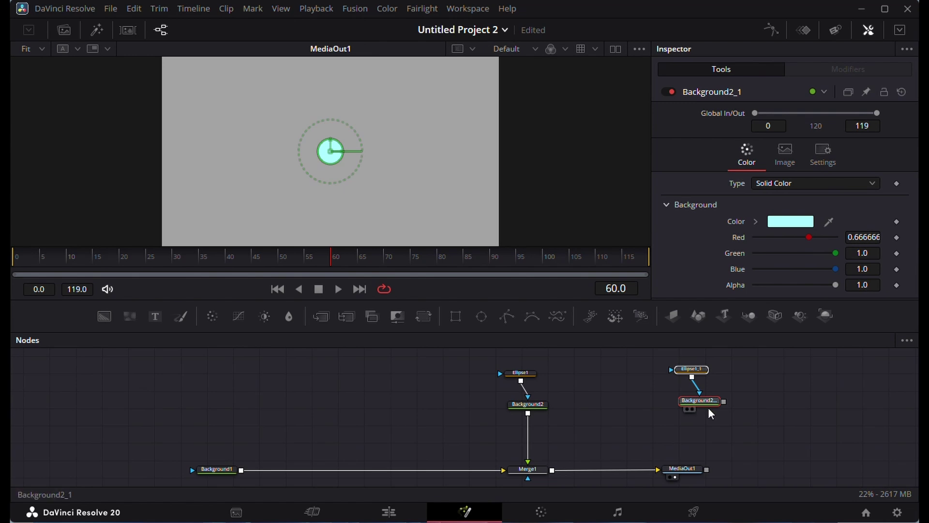
drag(646, 334, 646, 334)
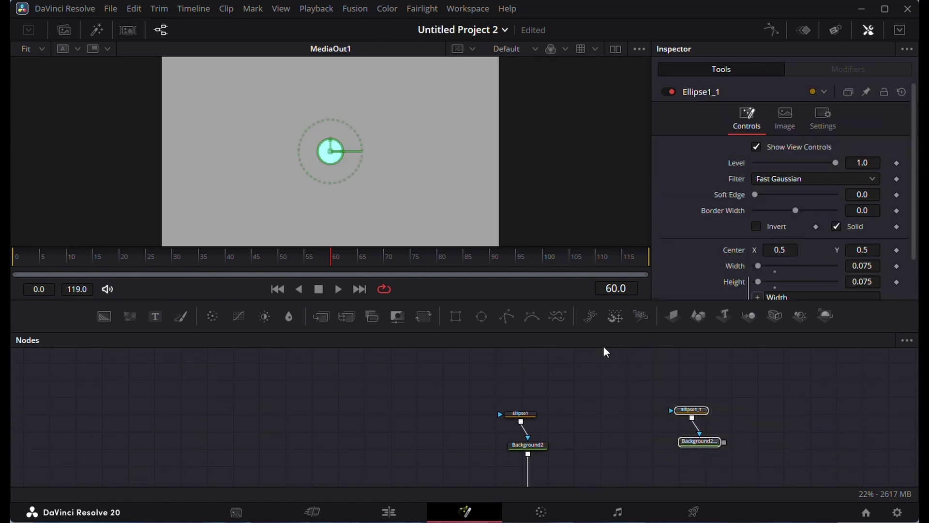
drag(475, 369, 479, 318)
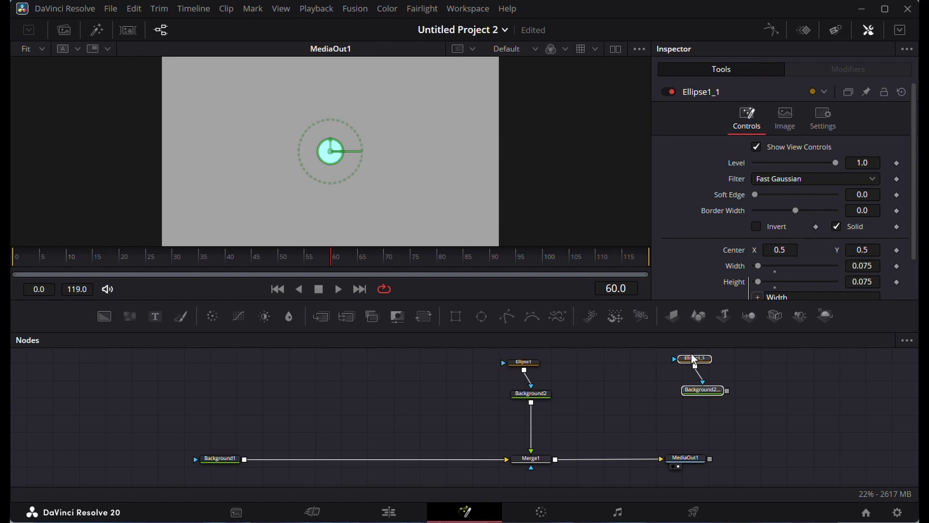
- Paste three more copies of the ellipse and background pair and spread all four copies out above the main chain
drag(694, 360, 401, 386)
key(ctrl+v)
click(644, 412)
key(ctrl+v)
drag(641, 379, 468, 381)
click(641, 420)
key(ctrl+v)
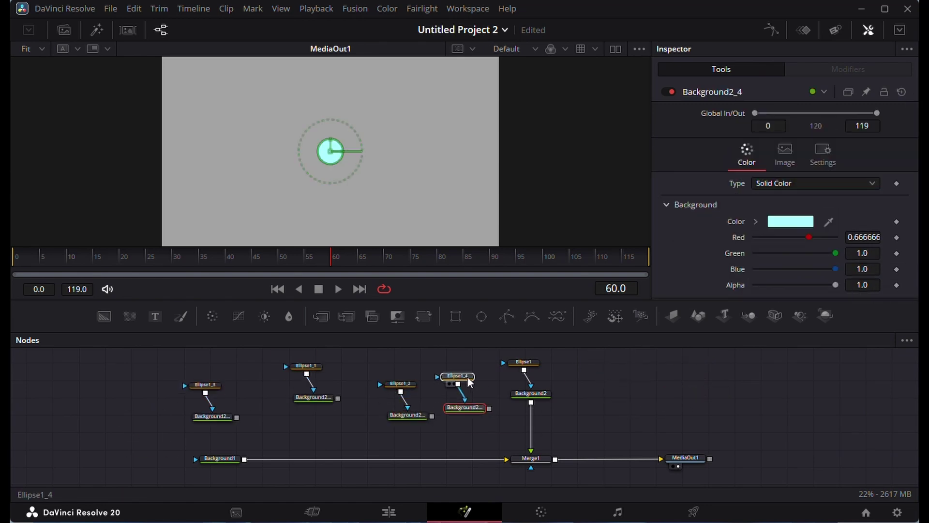
click(639, 411)
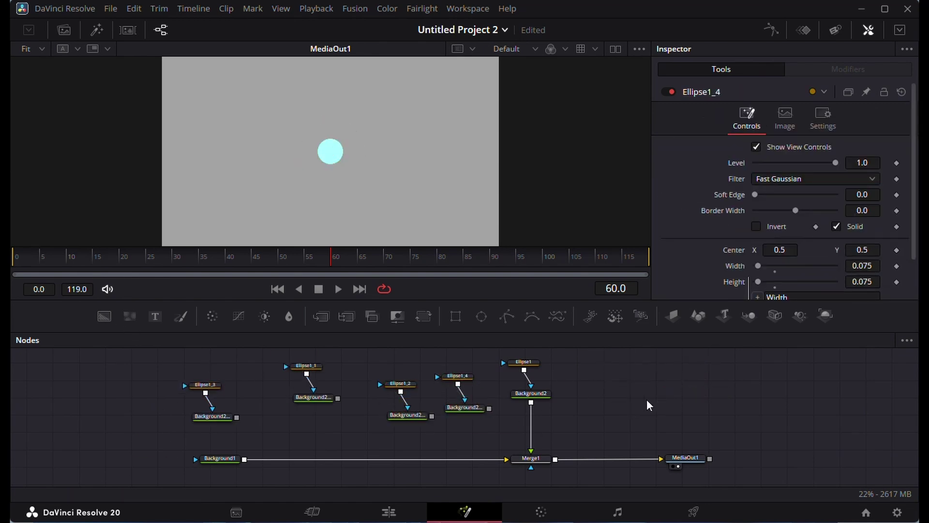
- Color Background2_4 purple and Background2_2 orange
click(526, 366)
click(585, 375)
click(470, 378)
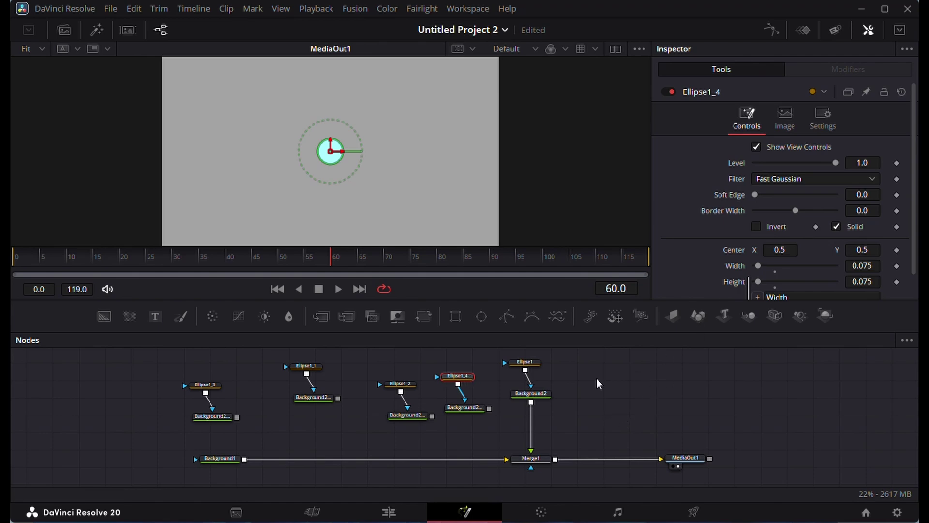
click(469, 409)
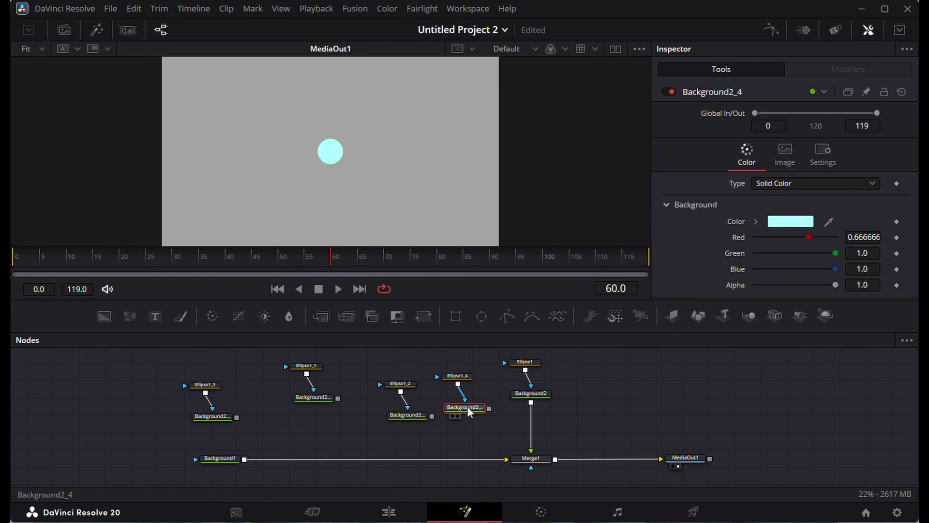
click(791, 222)
click(441, 296)
click(701, 490)
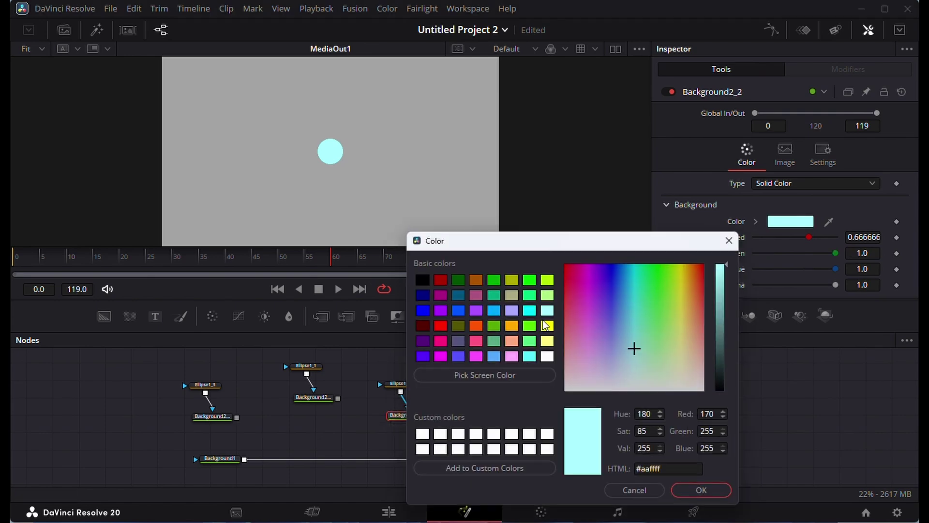
click(691, 275)
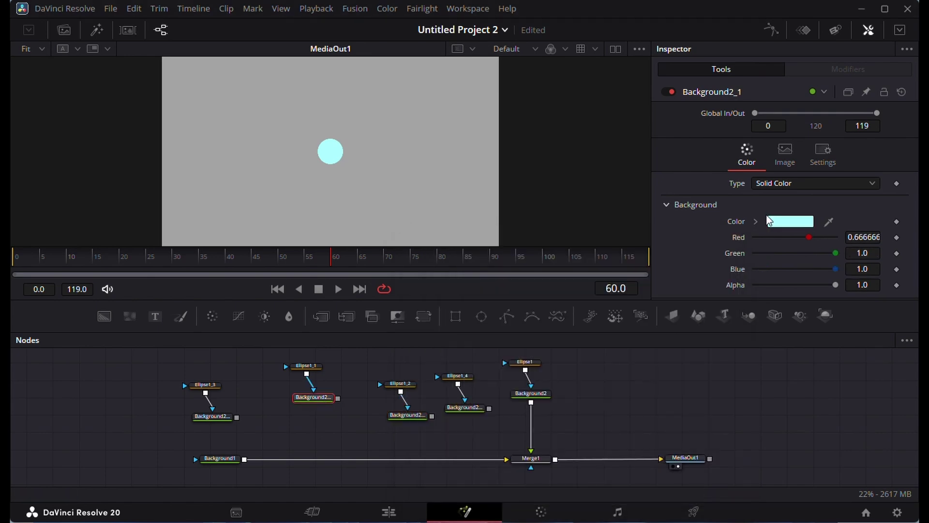
- Color Background2_1 yellow and Background2_3 light green
click(788, 225)
click(548, 326)
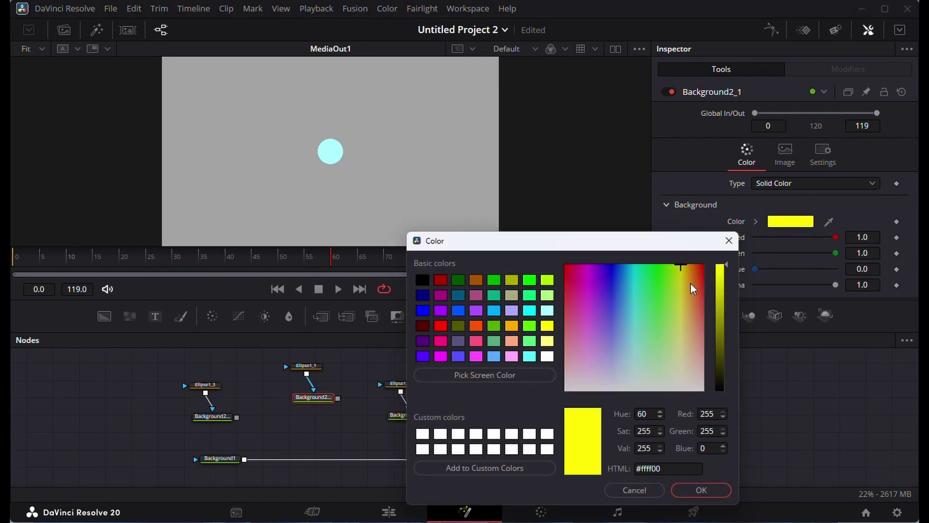
click(702, 490)
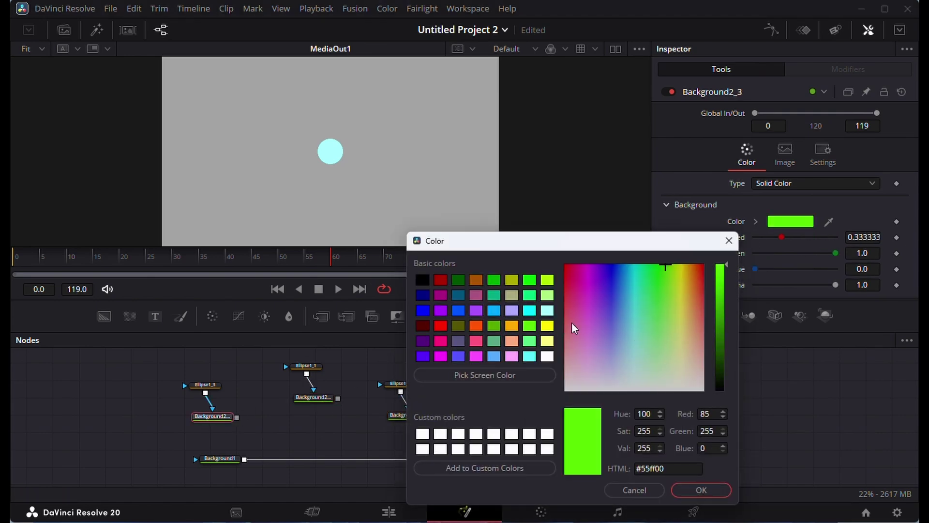
click(649, 328)
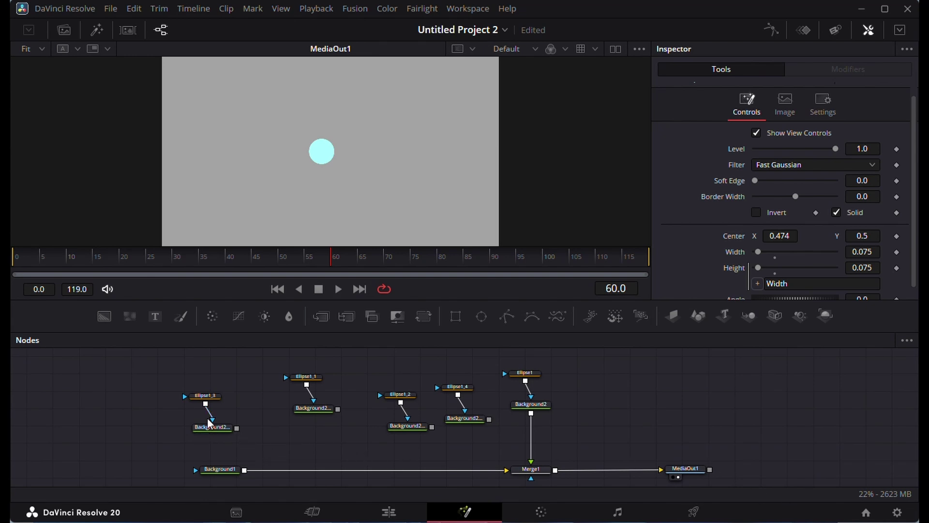
- Merge Background2_3, Background2_1, Background2_2 and Background2_4 in that order into the main chain between Background1 and Merge1
drag(237, 429, 244, 470)
drag(338, 398, 324, 458)
drag(433, 416, 388, 458)
drag(489, 408, 465, 459)
- Move Ellipse1 to about X 0.155, Y 0.872 and Ellipse1_4 below it to about X 0.161, Y 0.691
click(534, 363)
drag(321, 151, 269, 151)
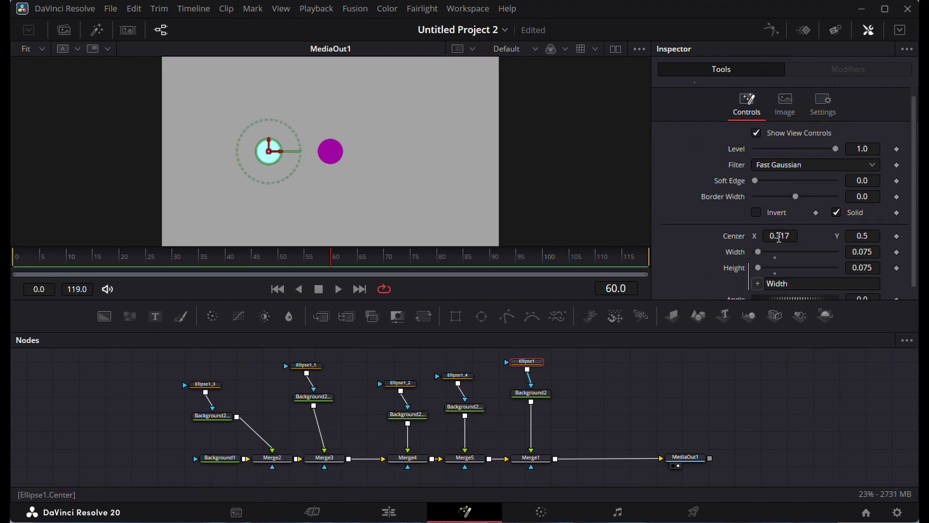
drag(779, 237, 742, 237)
drag(217, 152, 214, 81)
click(466, 377)
drag(780, 236, 698, 237)
drag(216, 152, 216, 115)
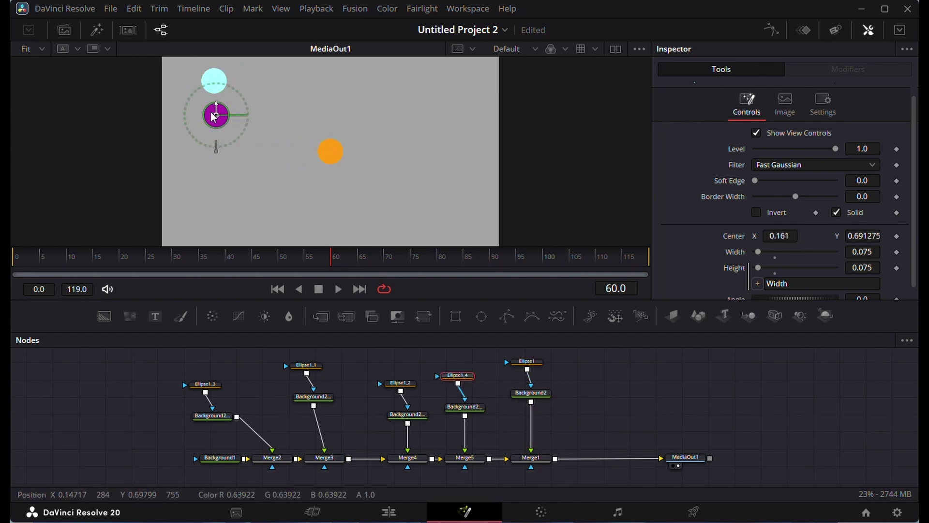
- Place Ellipse1_2 at X 0.168, Ellipse1_1 at X 0.172, Y 0.342, and Ellipse1_3 at about X 0.169, Y 0.119
click(400, 383)
drag(779, 236, 699, 236)
drag(331, 151, 218, 224)
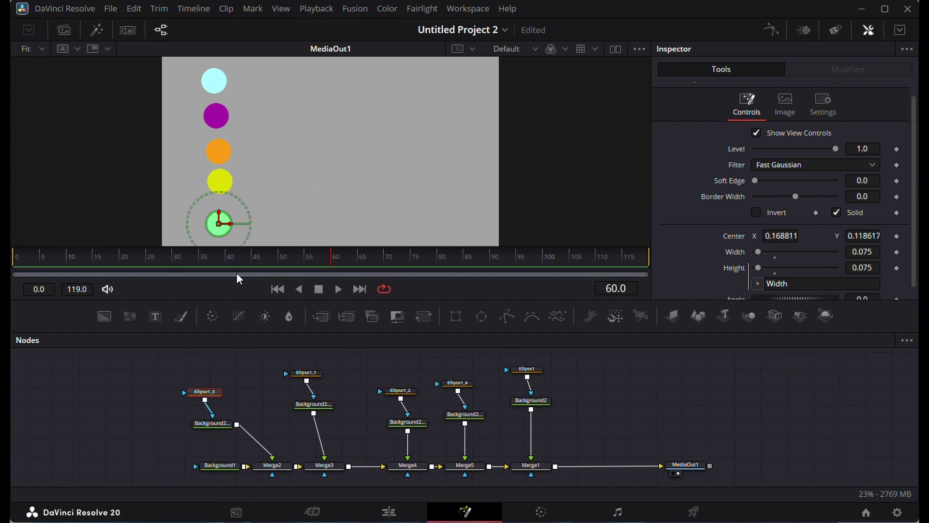
- Lower the yellow circle of Ellipse1_1 to about Y 0.305 so the column is evenly spaced
click(306, 372)
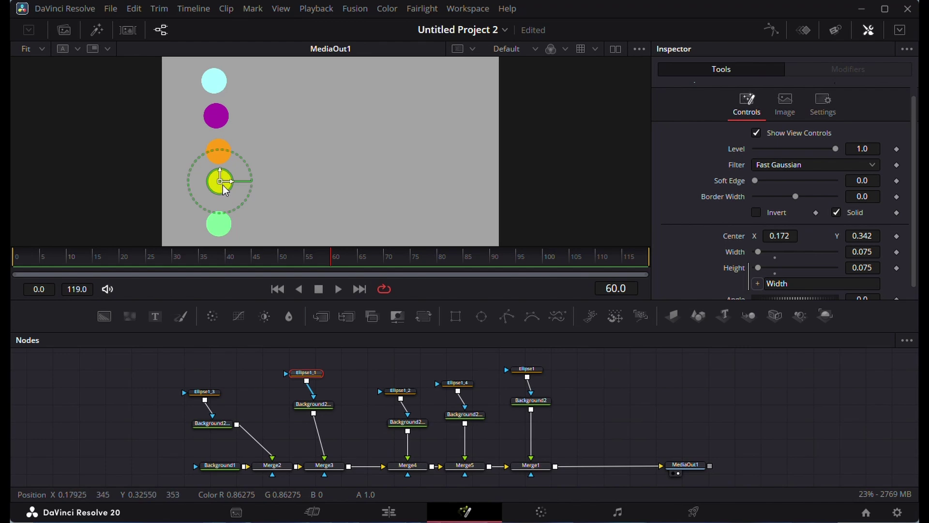
drag(222, 184, 222, 190)
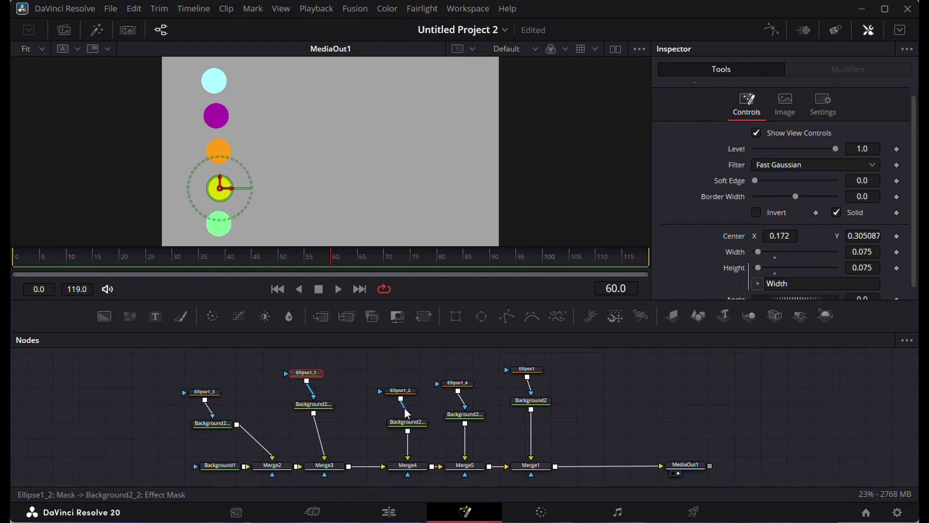
click(401, 390)
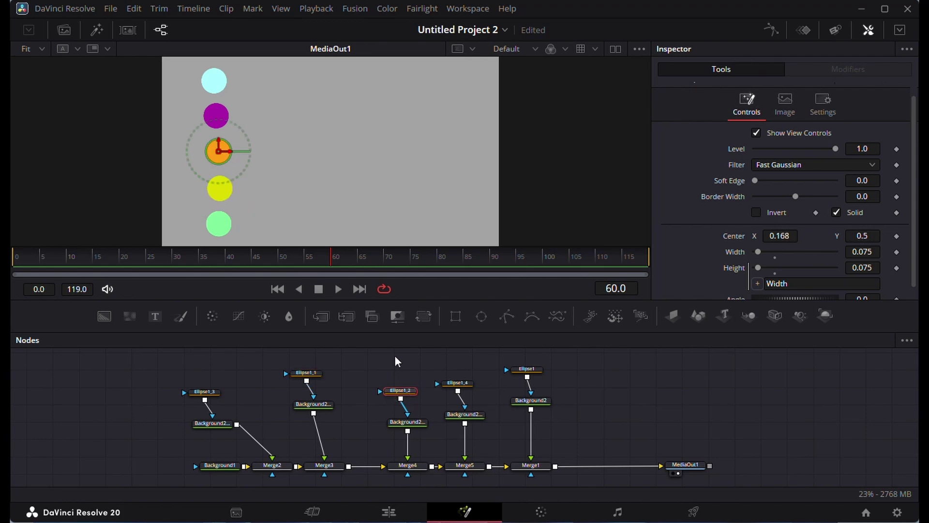
click(687, 417)
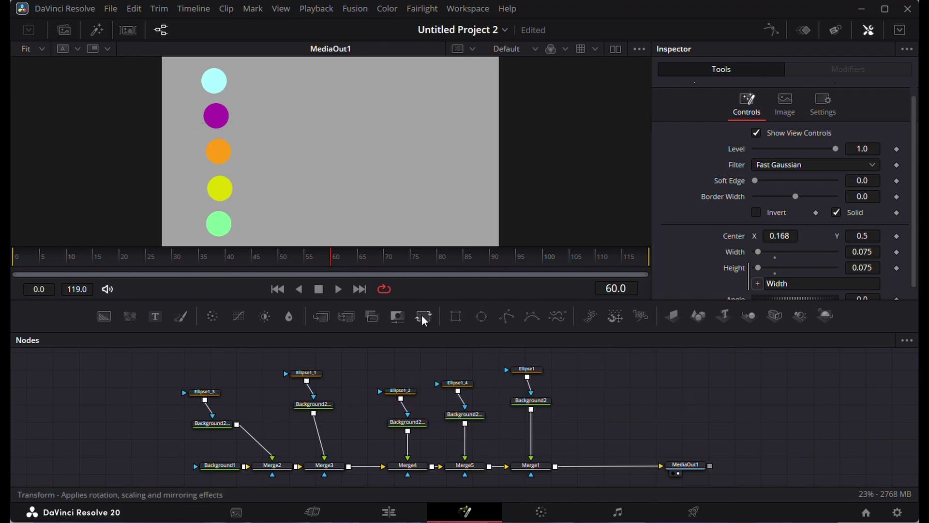
- Add a Transform node and insert it between Background2 and Merge1
drag(445, 320, 672, 393)
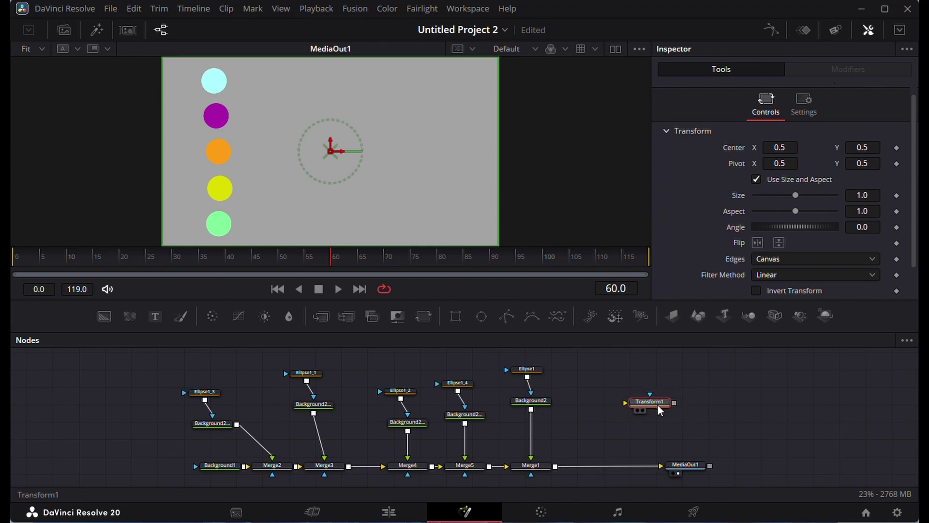
drag(579, 432, 539, 435)
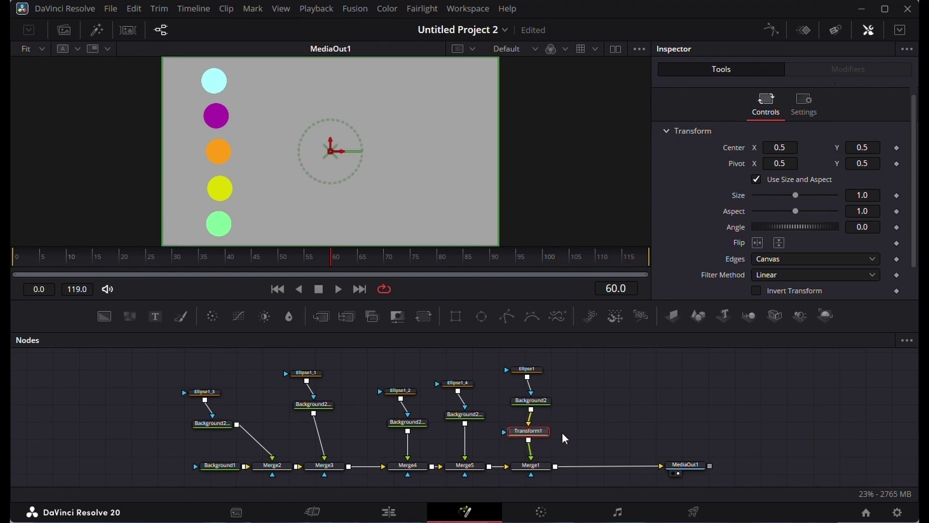
click(579, 429)
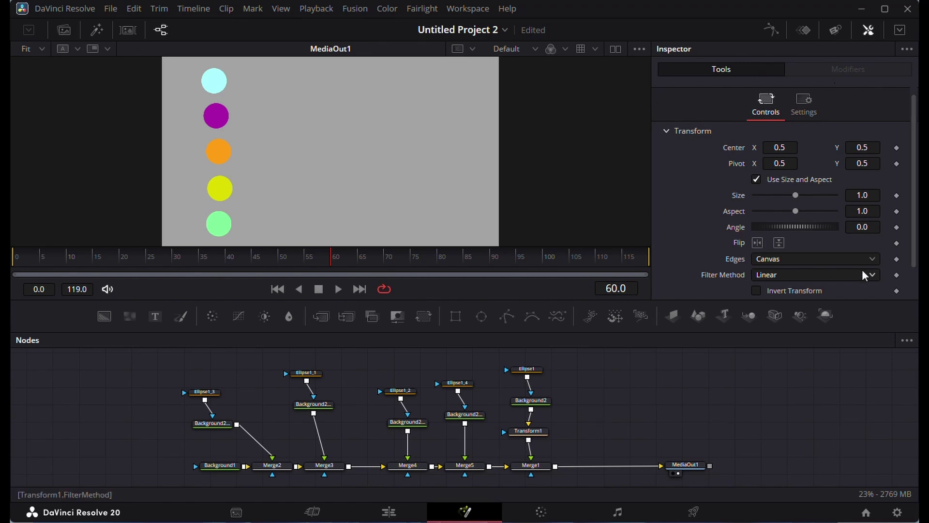
- Animate the Center of Transform1 from a keyframe at frame 0 to about X 1.274, Y 0.497 at frame 115
click(543, 433)
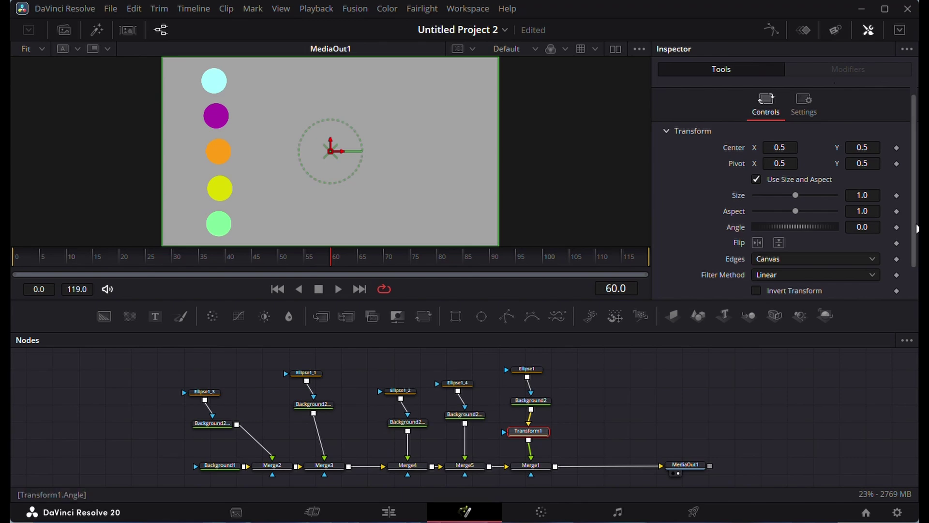
scroll(917, 238, down, 2)
scroll(918, 240, up, 1)
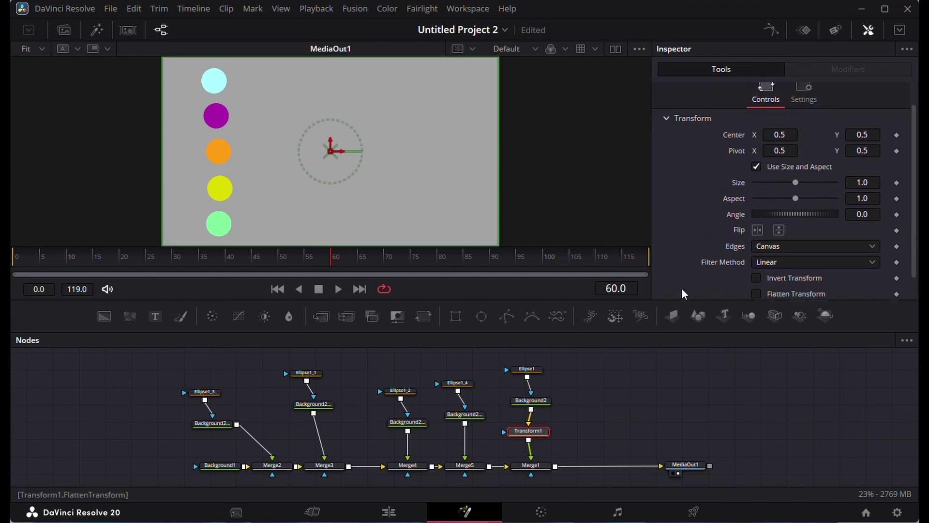
click(530, 371)
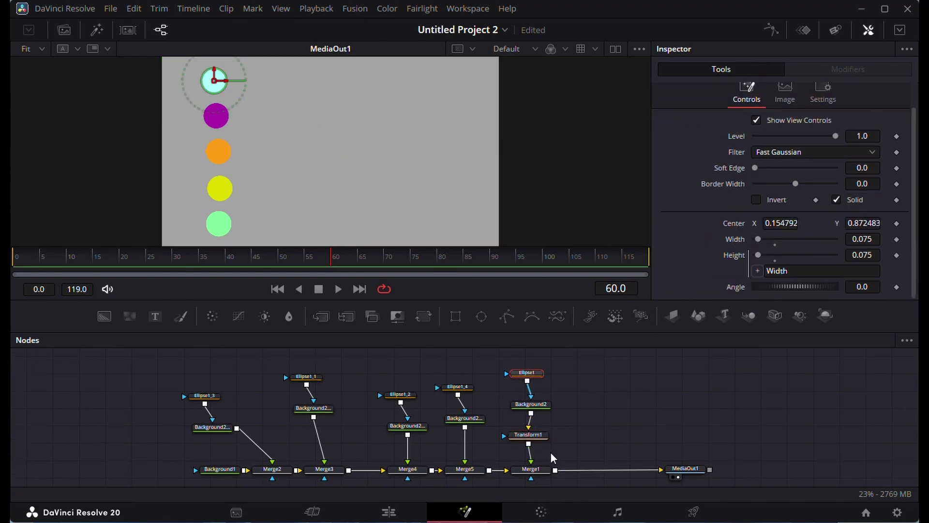
click(538, 436)
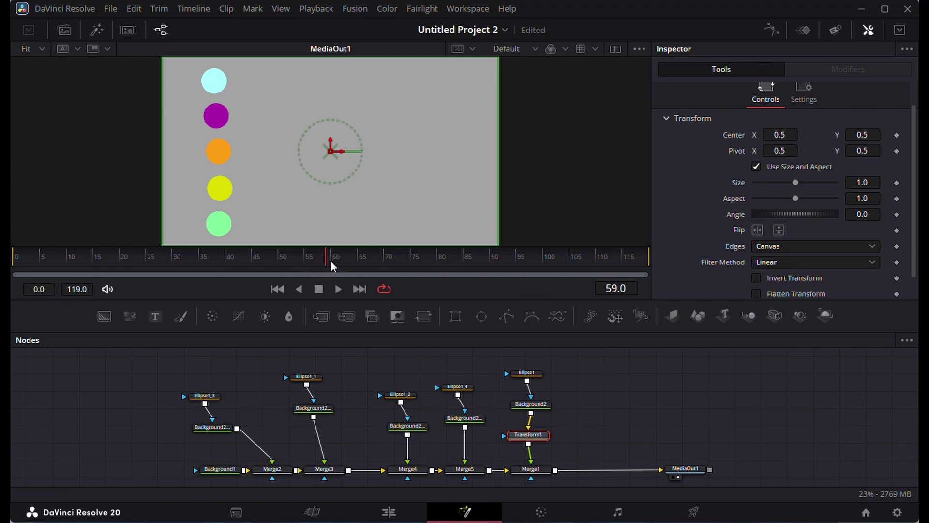
drag(148, 264, 53, 262)
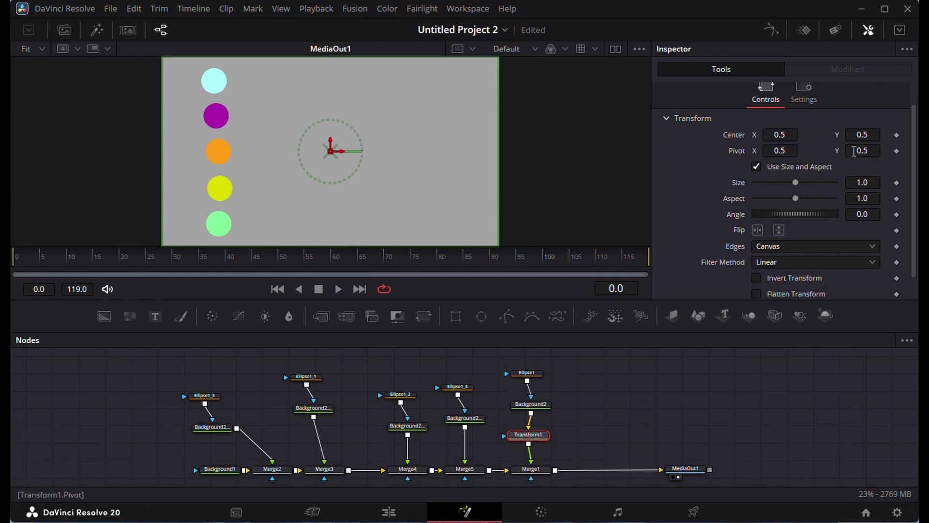
click(897, 135)
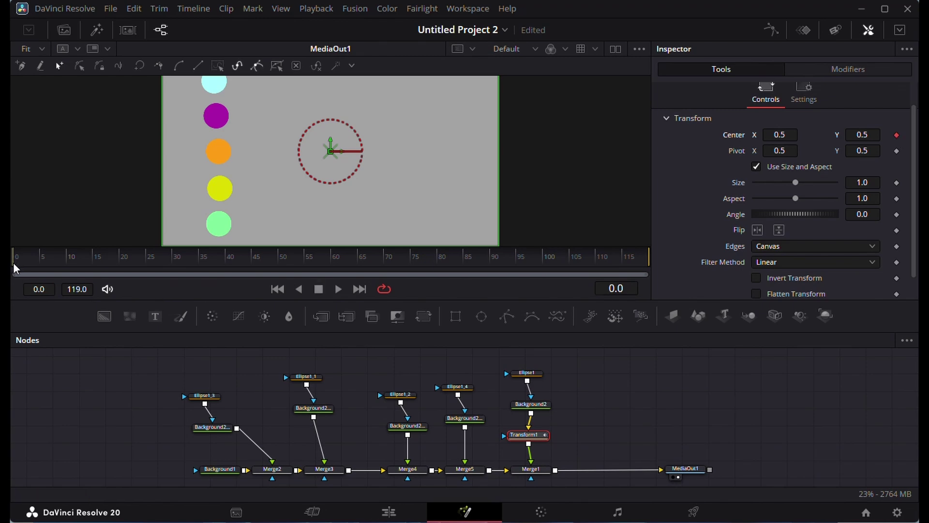
drag(15, 260, 548, 265)
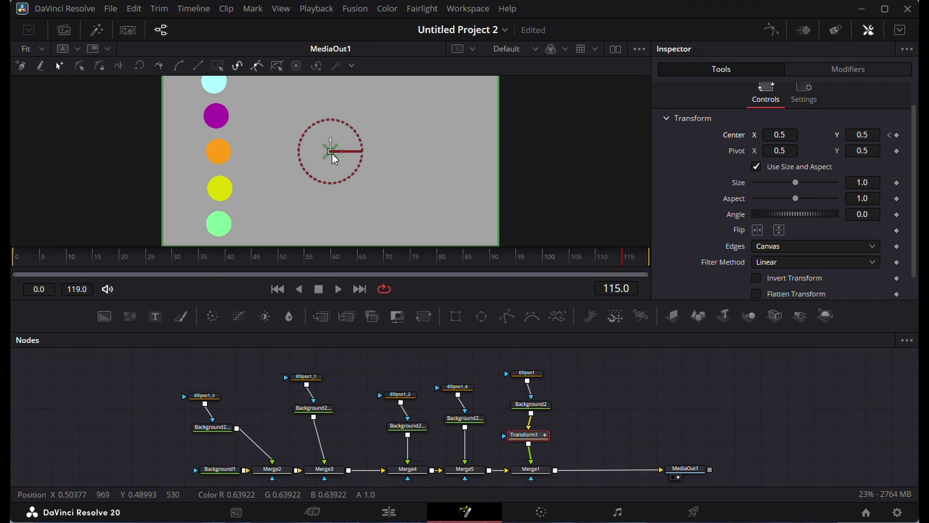
drag(332, 153, 591, 153)
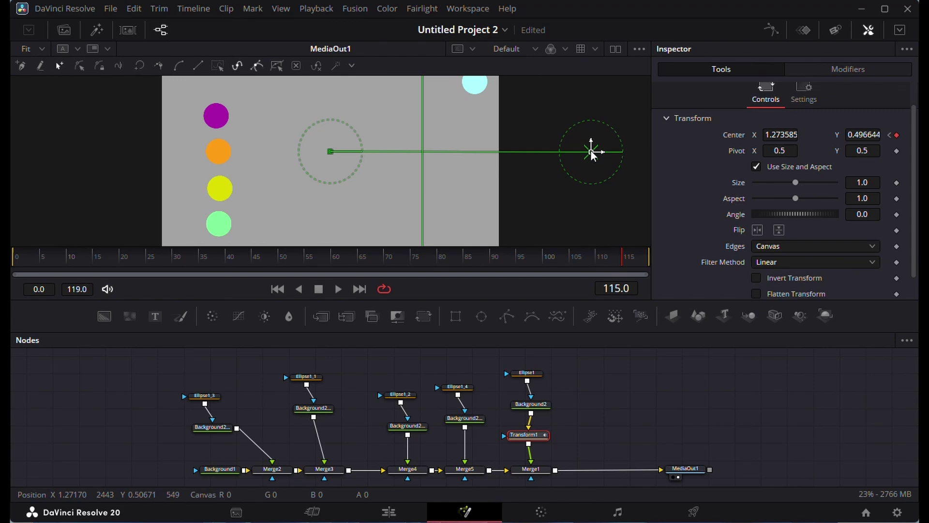
- Enlarge the viewer, play the cyan circle's motion from frame 0, and return to the first frame
drag(425, 300, 425, 321)
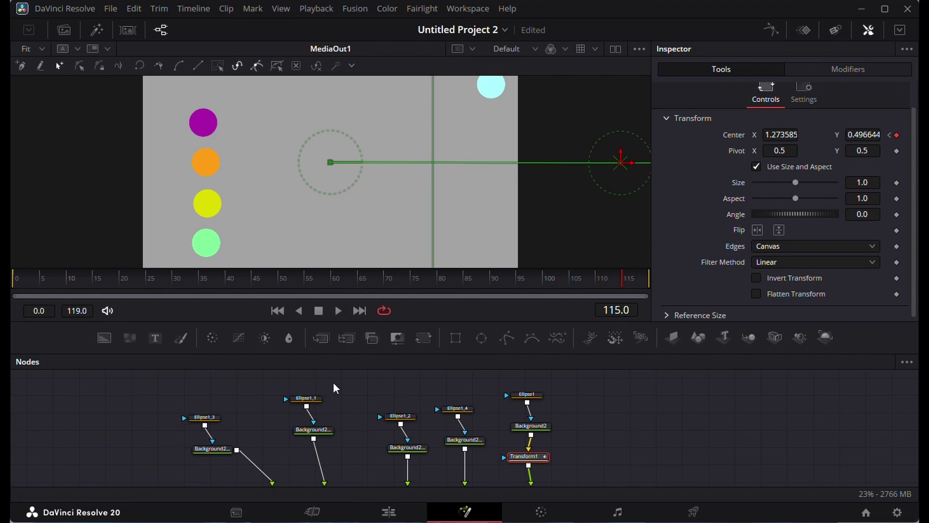
click(279, 311)
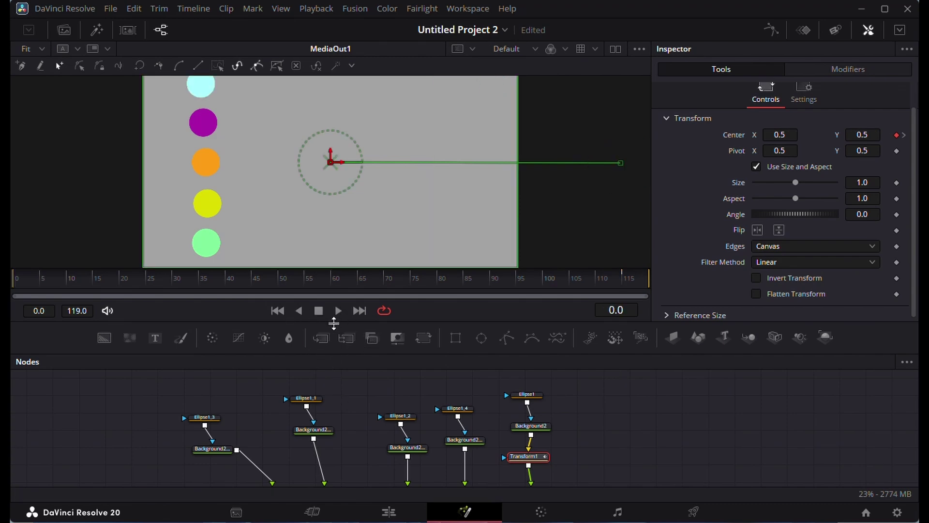
click(338, 311)
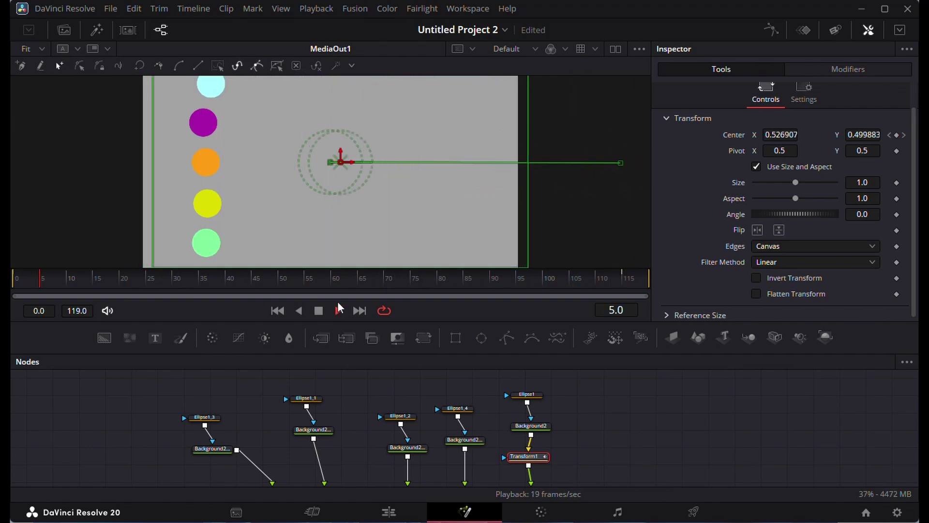
click(318, 312)
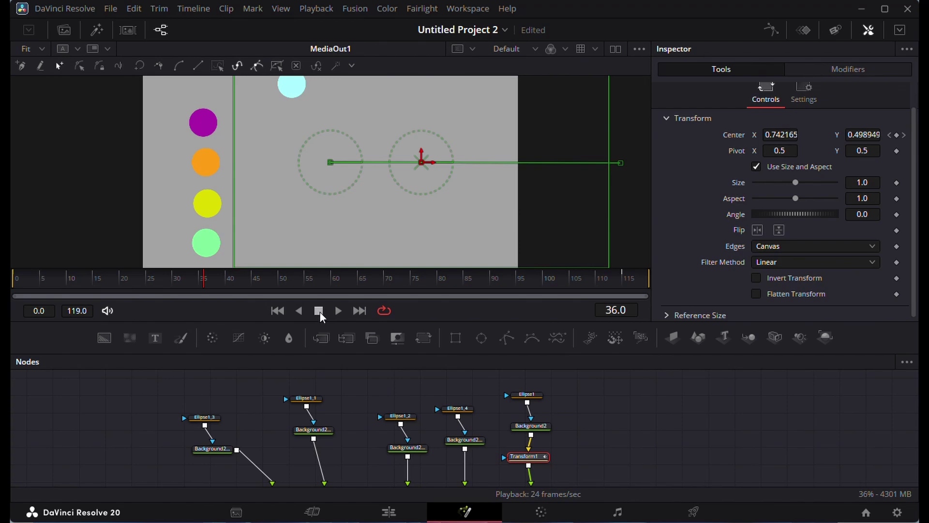
click(610, 391)
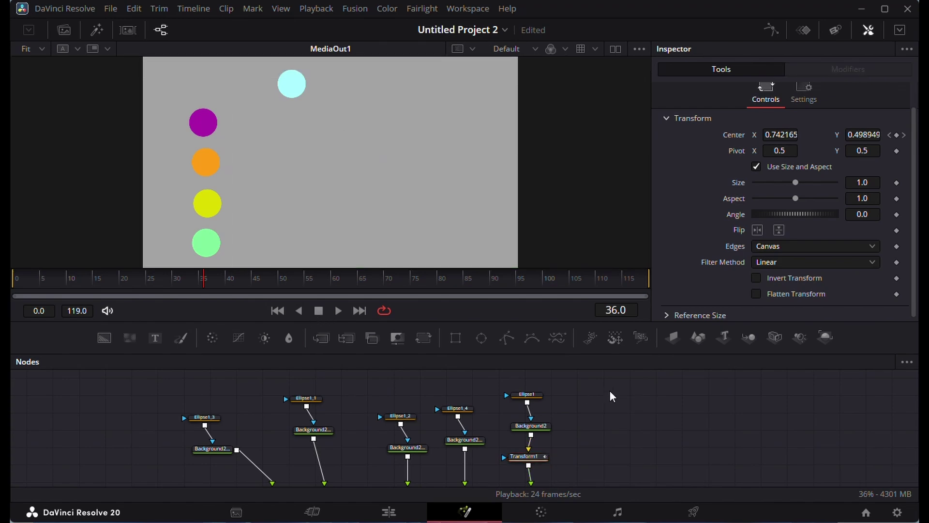
click(282, 313)
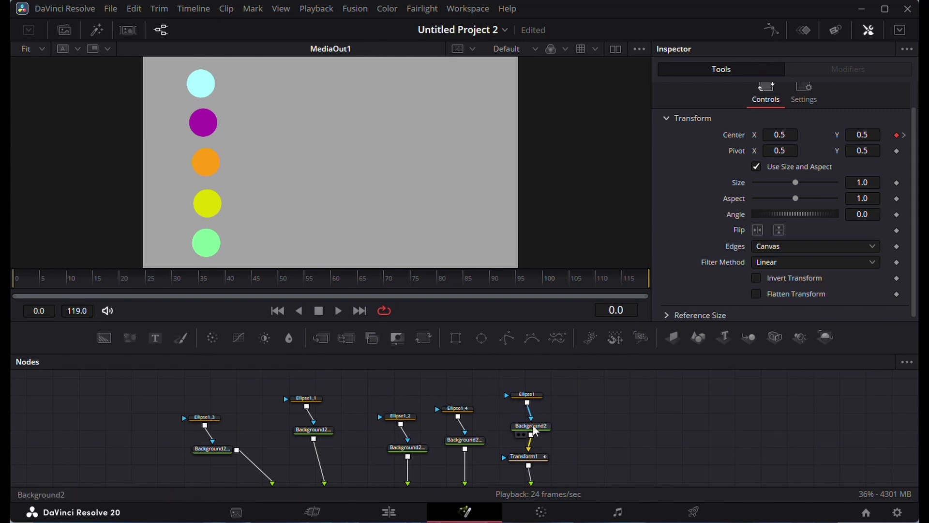
- Smooth both Displacement keyframes of Transform1's Center path in the Spline editor
click(525, 456)
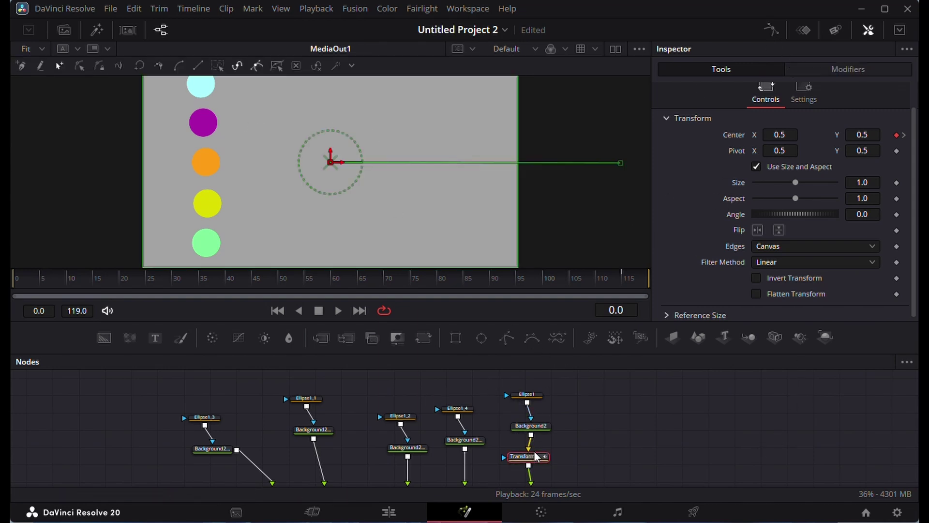
click(771, 30)
click(411, 395)
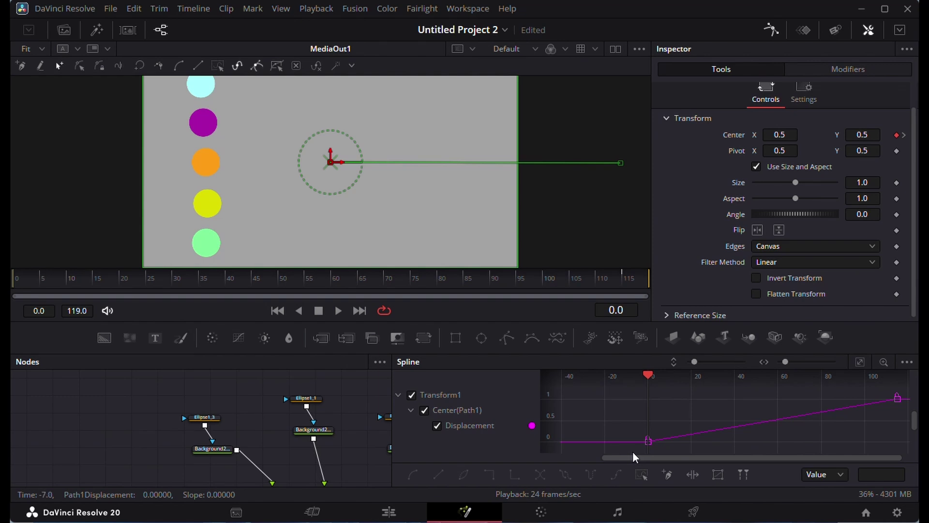
drag(631, 452, 908, 394)
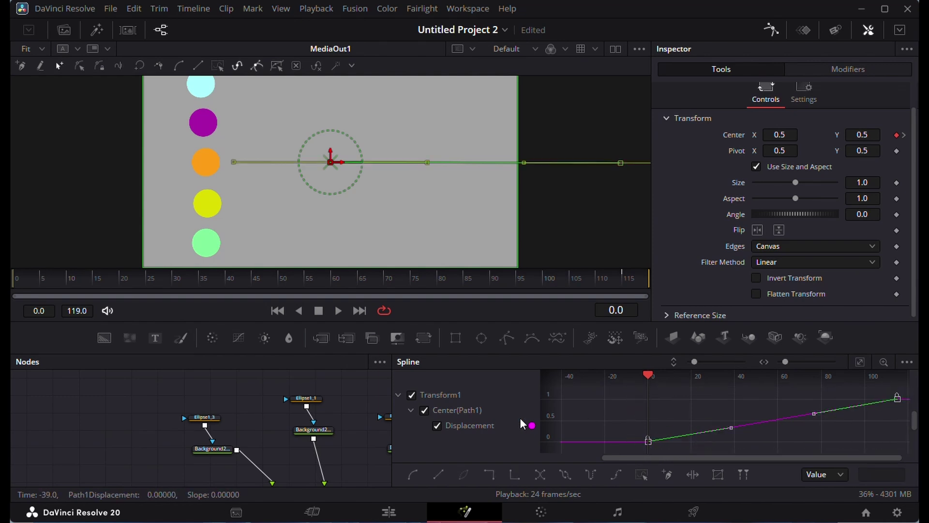
click(413, 474)
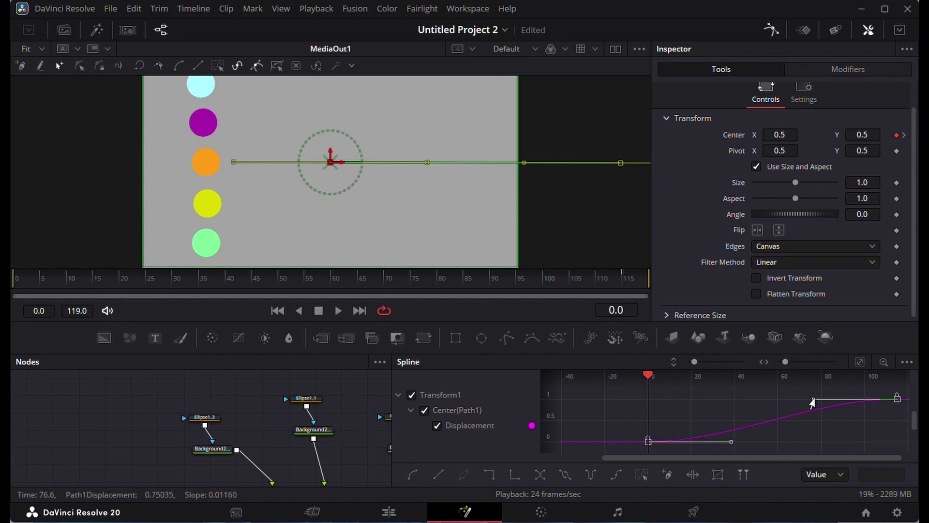
- Lengthen both spline handles horizontally to about frame 60 for a stronger ease in and out, and close the Spline editor
drag(808, 403, 788, 405)
drag(771, 401, 777, 400)
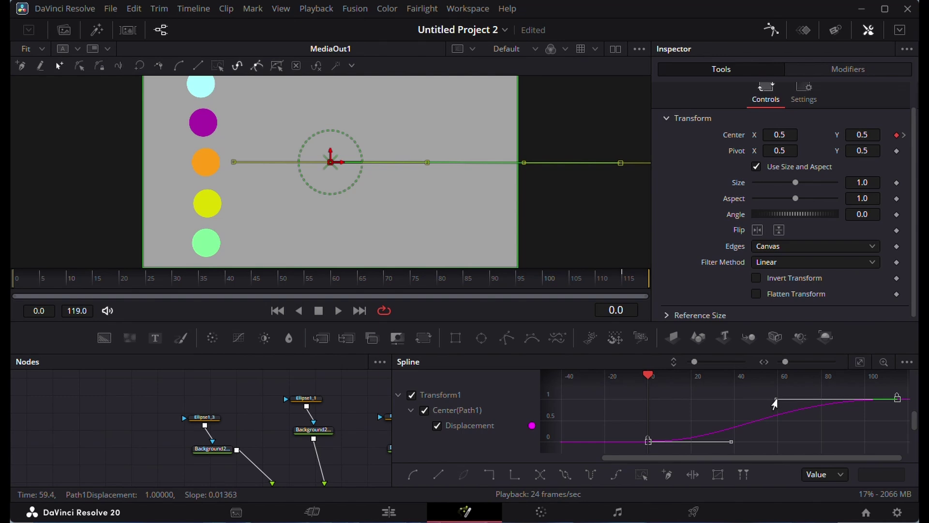
drag(731, 442, 775, 442)
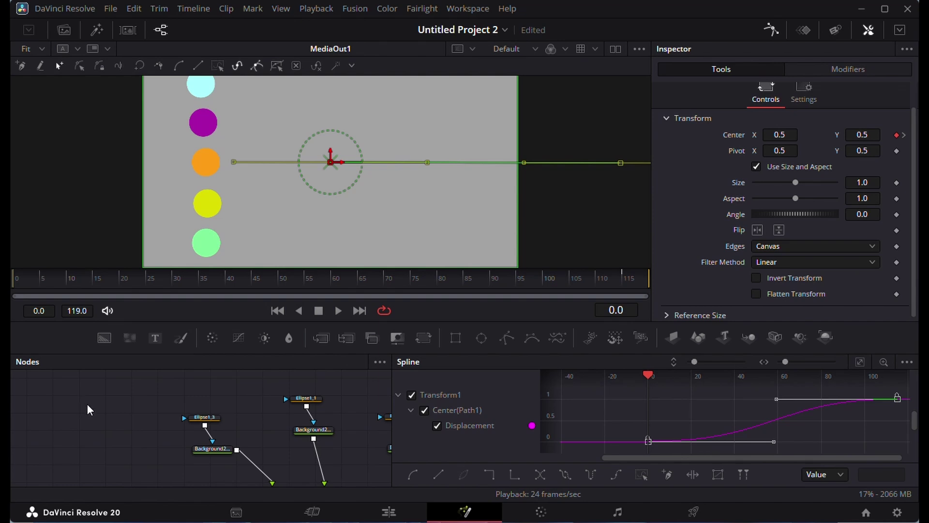
click(771, 30)
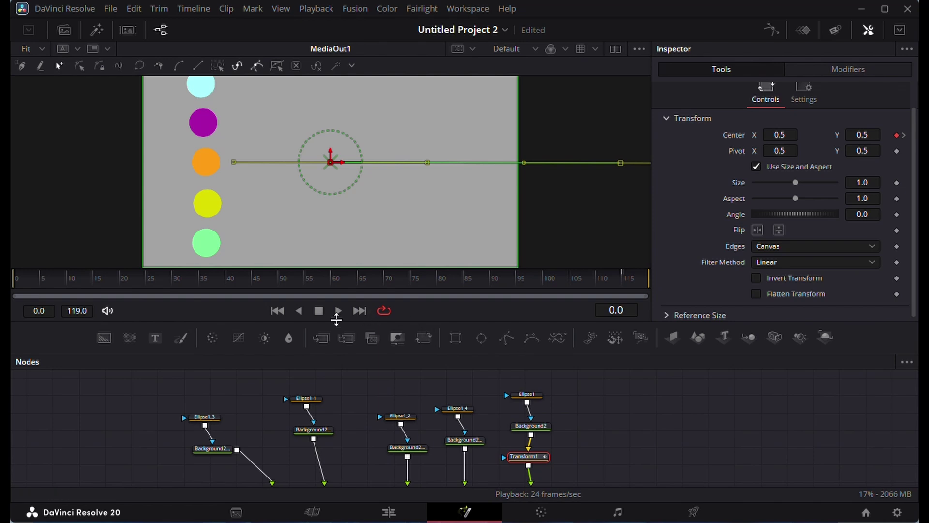
- Play the eased animation of the cyan circle and return to frame 0
click(341, 314)
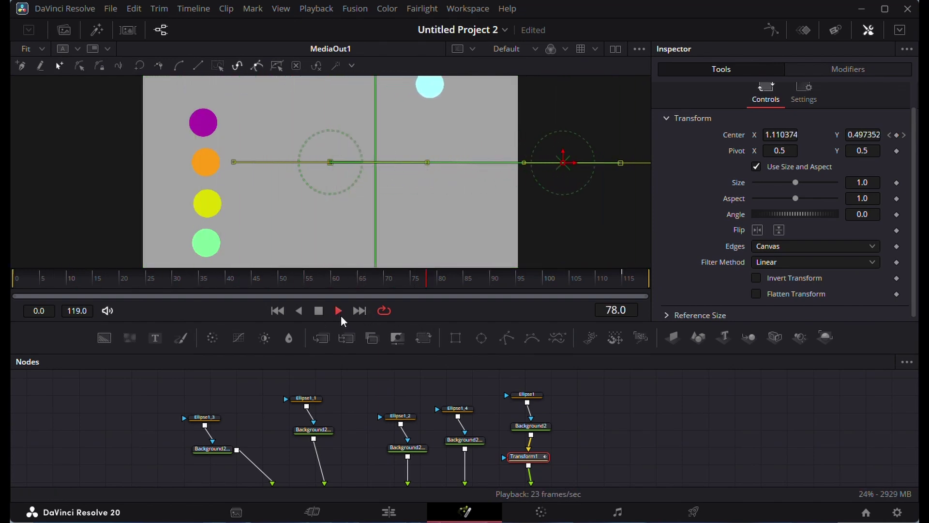
click(318, 312)
click(283, 316)
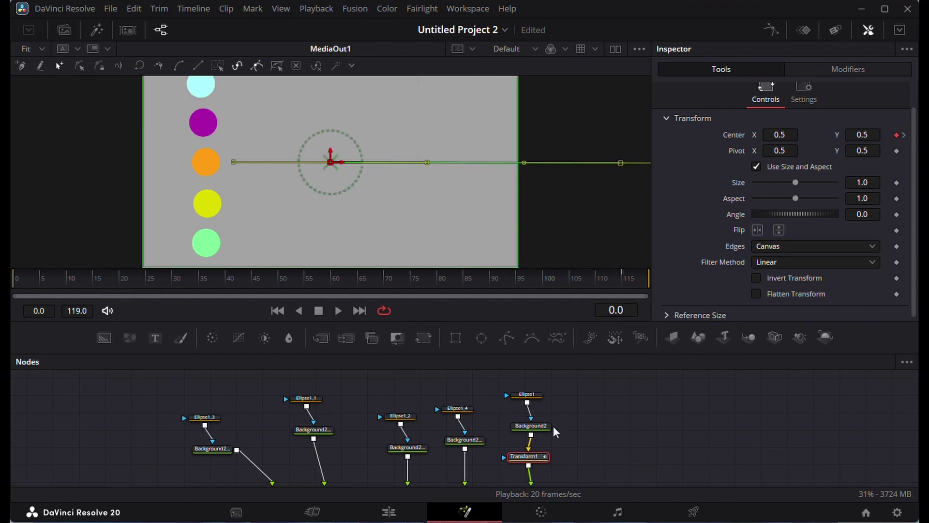
- Detach Transform1 from between Background2 and Merge1, leaving it unconnected beside the node tree
click(654, 447)
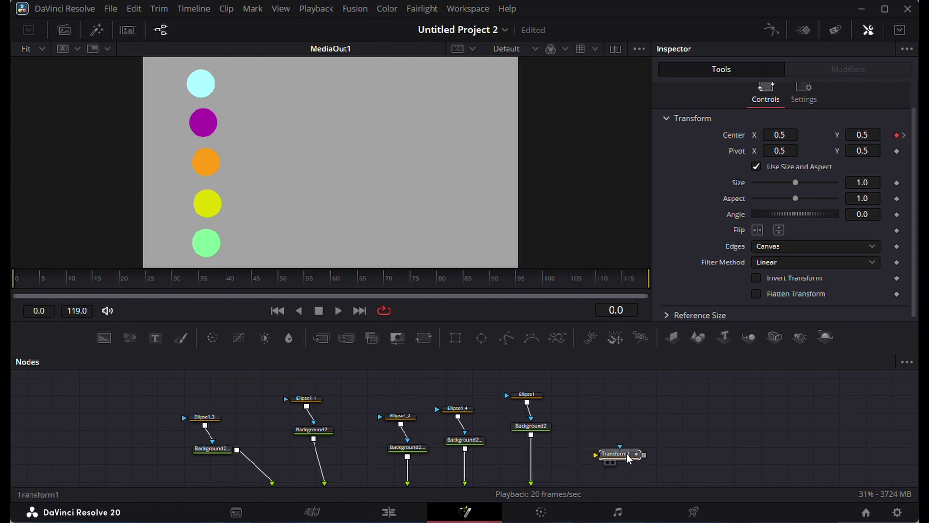
click(630, 437)
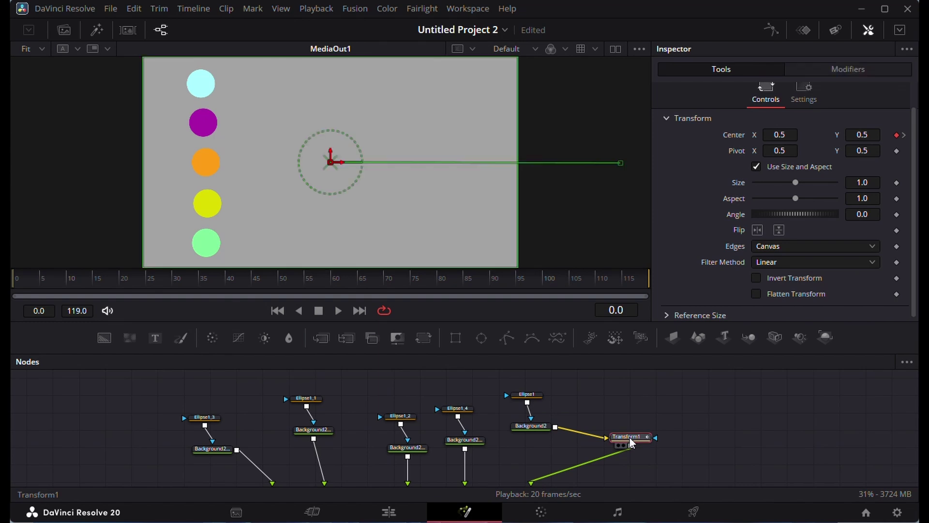
shift+click(629, 434)
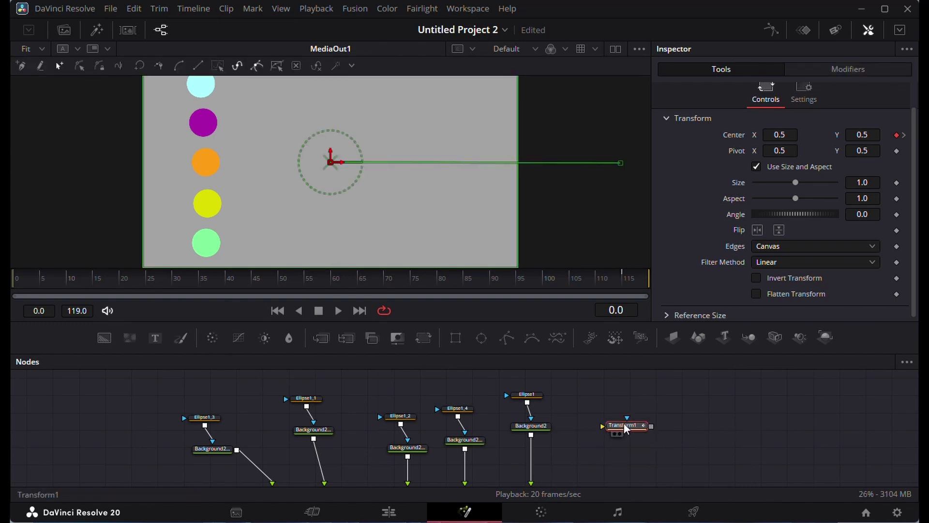
click(739, 458)
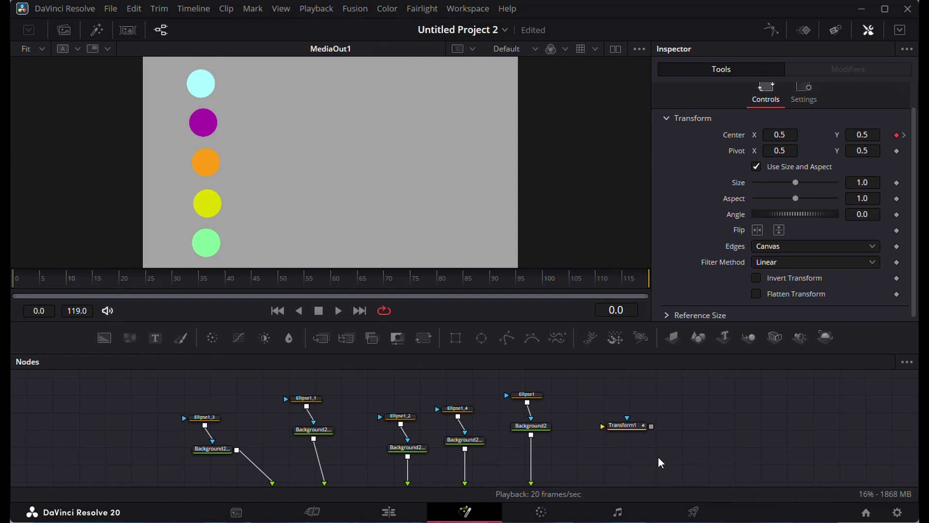
- Rename the detached Transform1 node as MasterT
click(636, 429)
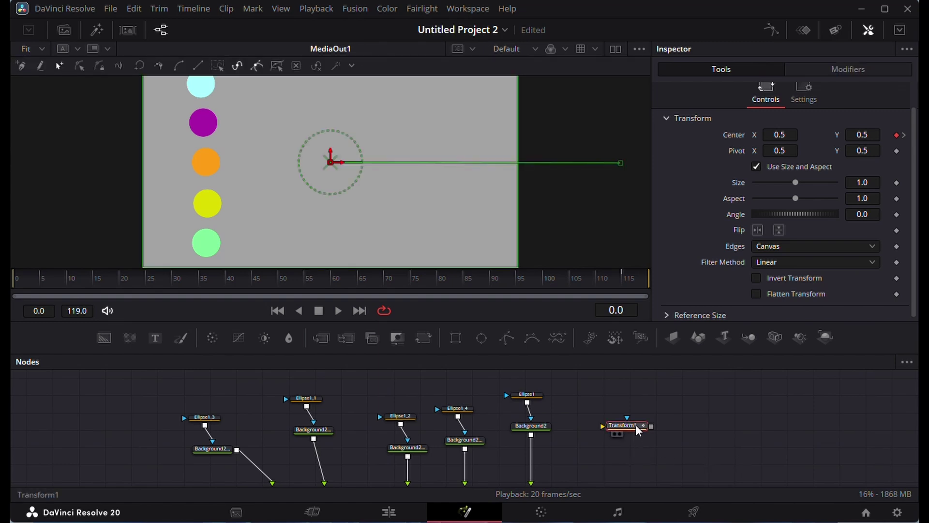
key(F2)
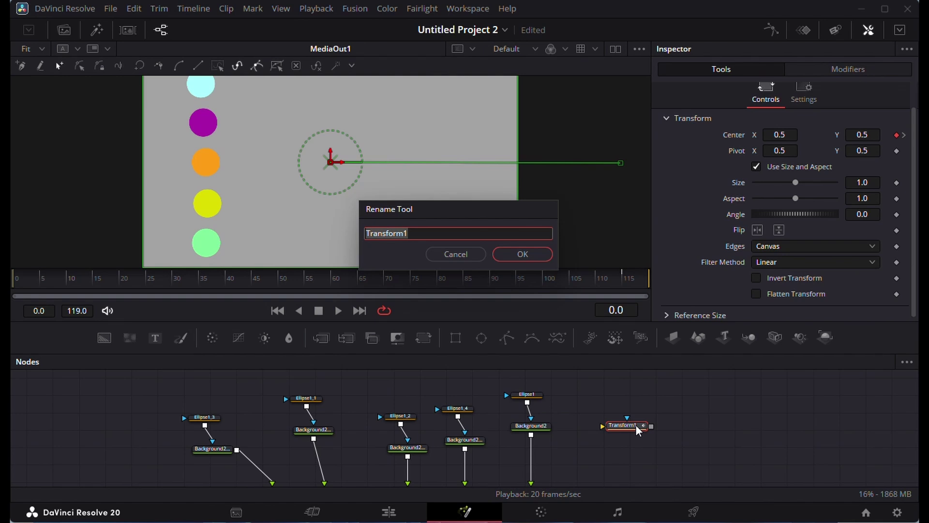
text(MasterT)
click(538, 254)
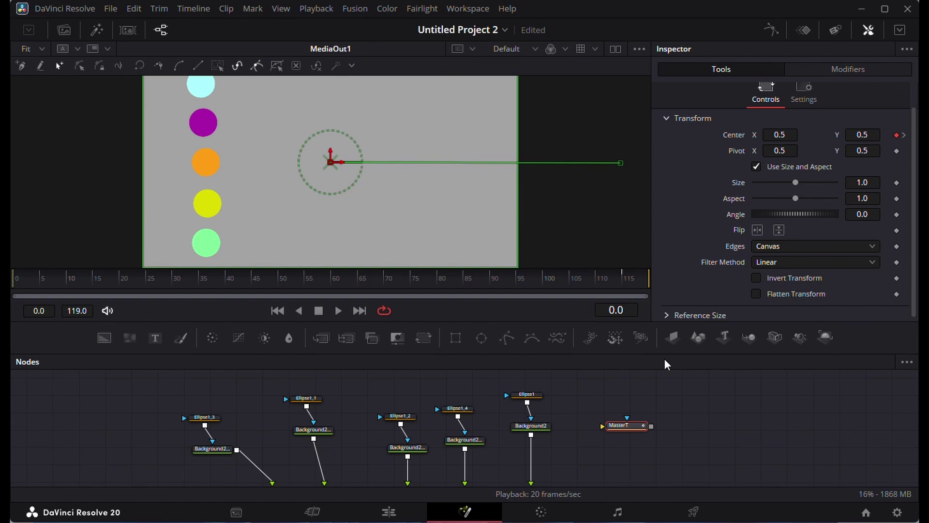
- Add a new Transform node and insert it between Background2 and Merge1
click(690, 386)
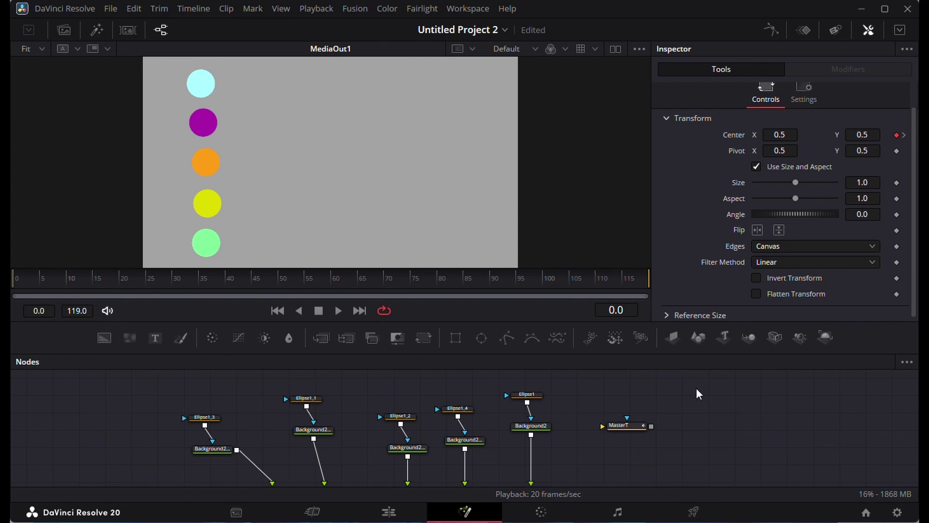
click(423, 333)
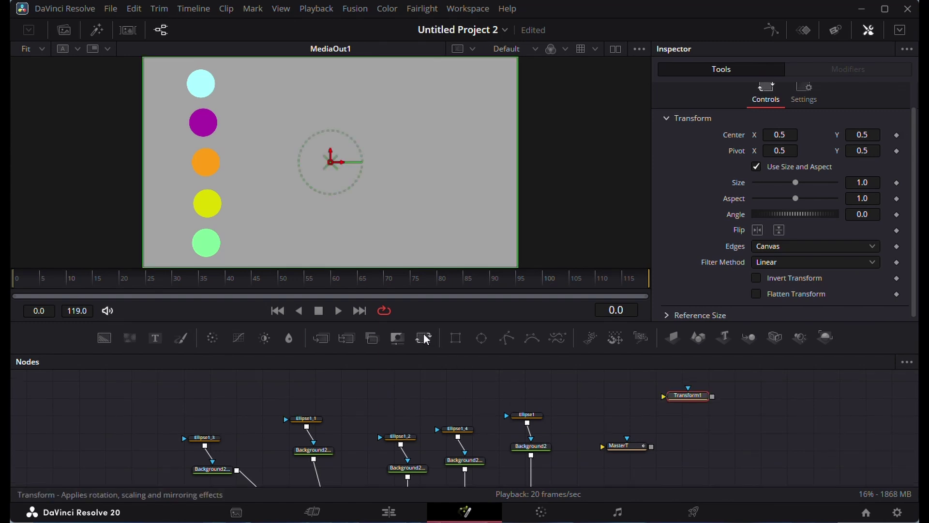
mouse_move(563, 423)
mouse_down()
mouse_move(564, 387)
mouse_move(559, 409)
mouse_up()
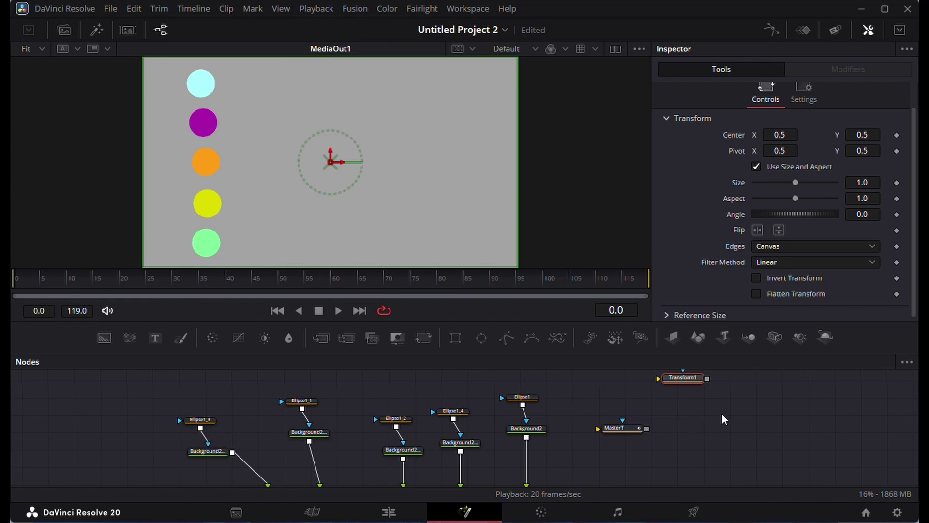
drag(697, 379, 527, 461)
click(574, 464)
click(541, 462)
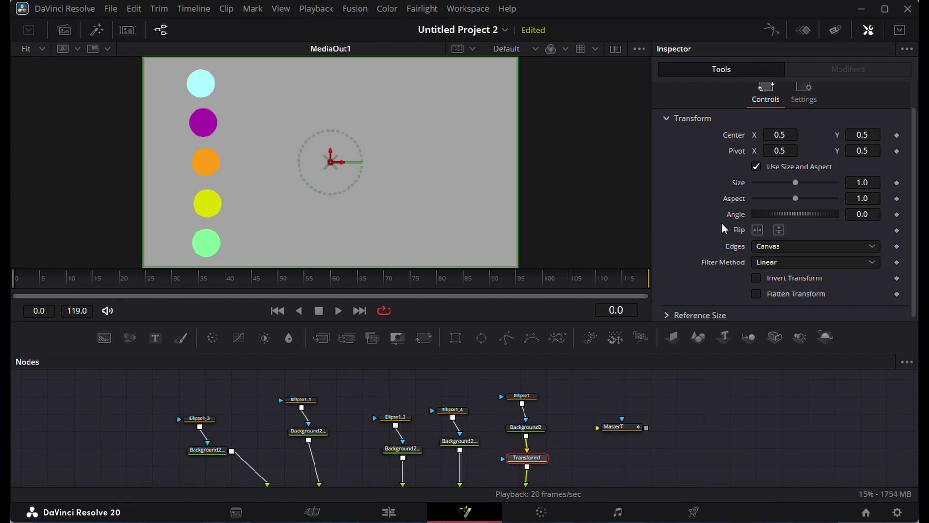
- Drive the Center of Transform1 with the expression MasterT:GetValue("Center",time-5) and play the animation
right_click(718, 136)
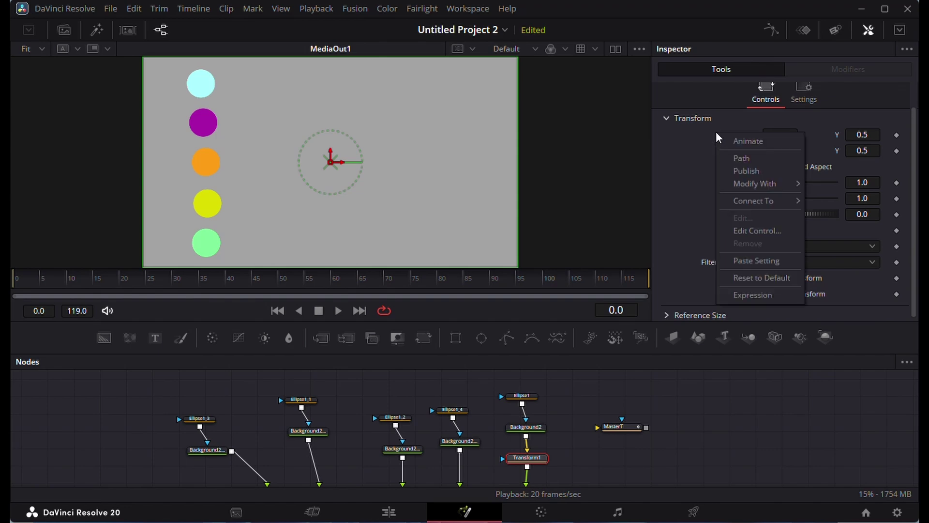
click(743, 293)
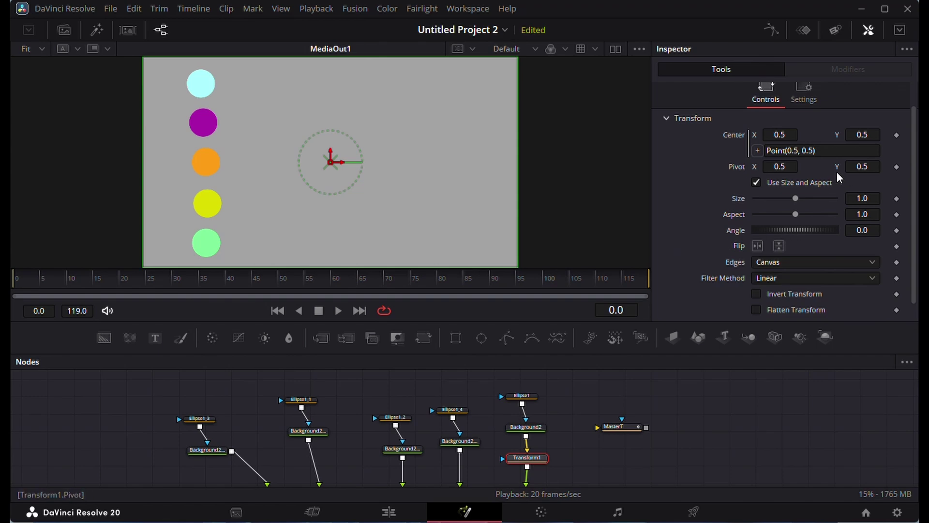
click(847, 150)
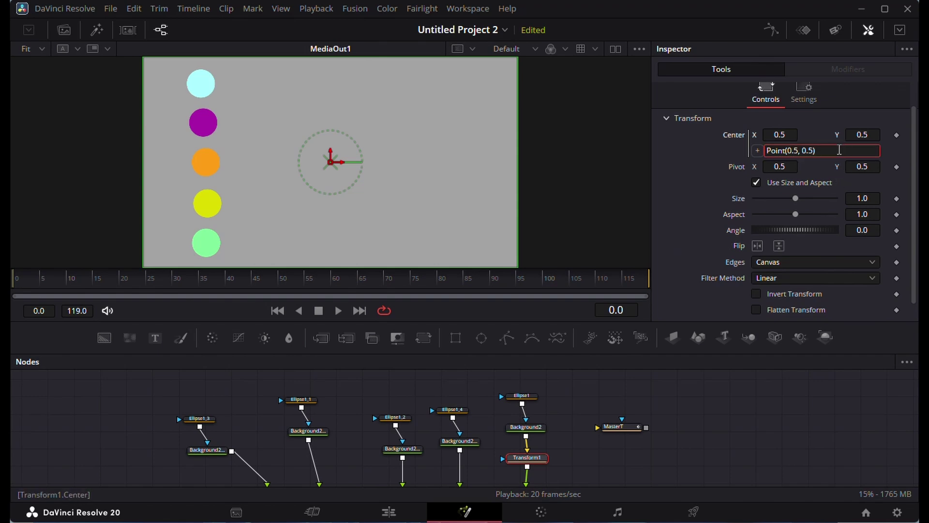
drag(840, 150, 753, 163)
key(BackSpace)
key(BackSpace)
key(BackSpace)
key(BackSpace)
key(BackSpace)
key(BackSpace)
key(BackSpace)
key(BackSpace)
key(BackSpace)
key(BackSpace)
key(BackSpace)
key(BackSpace)
key(BackSpace)
key(BackSpace)
key(BackSpace)
text(MasterT:Getv)
key(BackSpace)
text(Value()
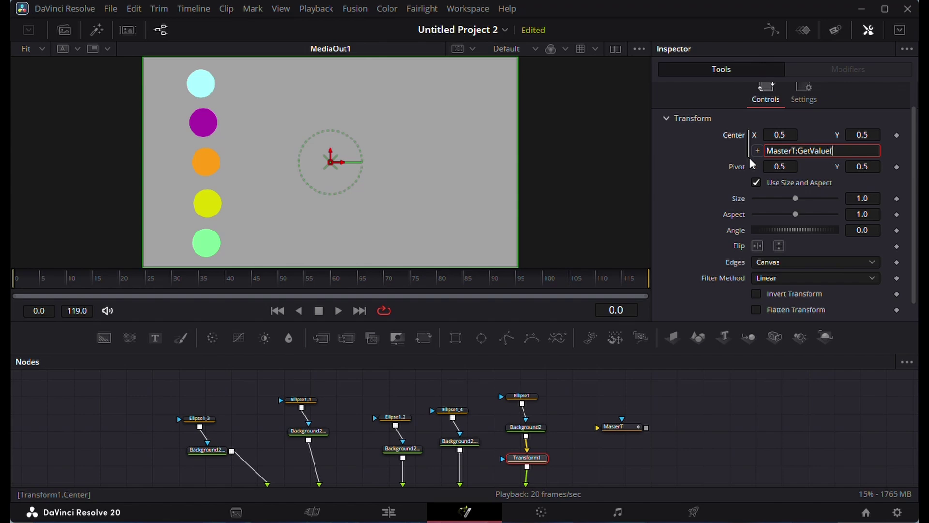
text("Center")
text(,time)
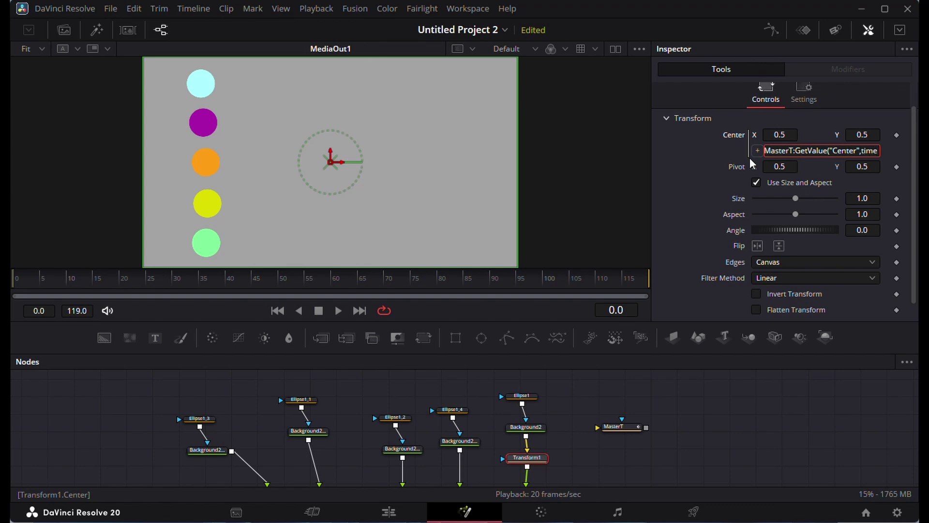
text(-5)
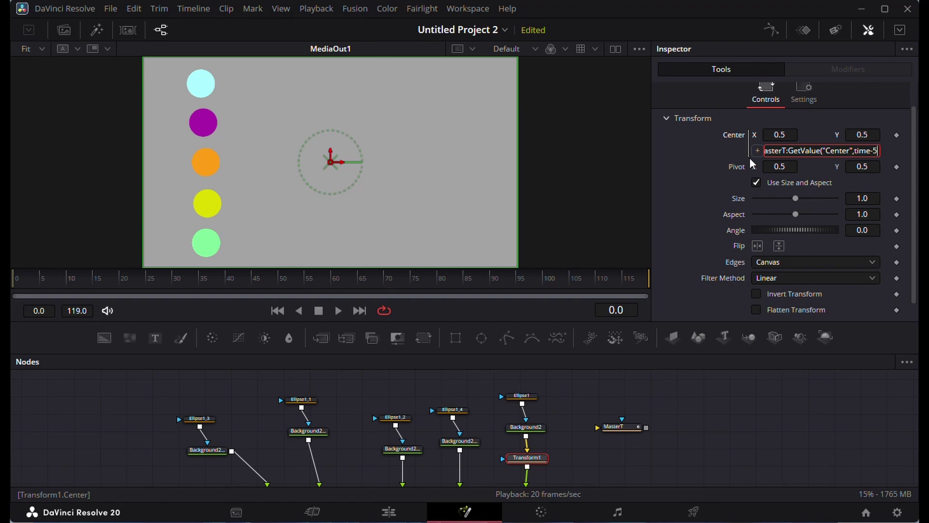
text())
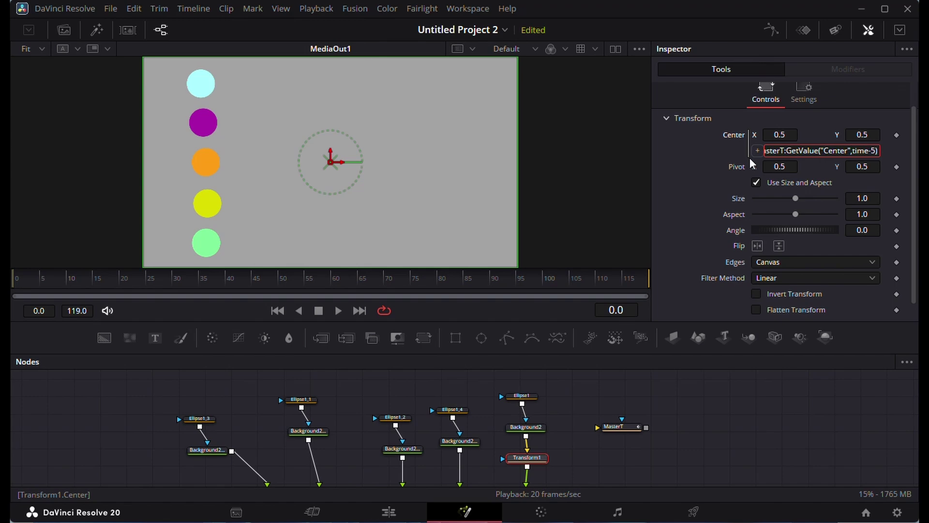
key(Tab)
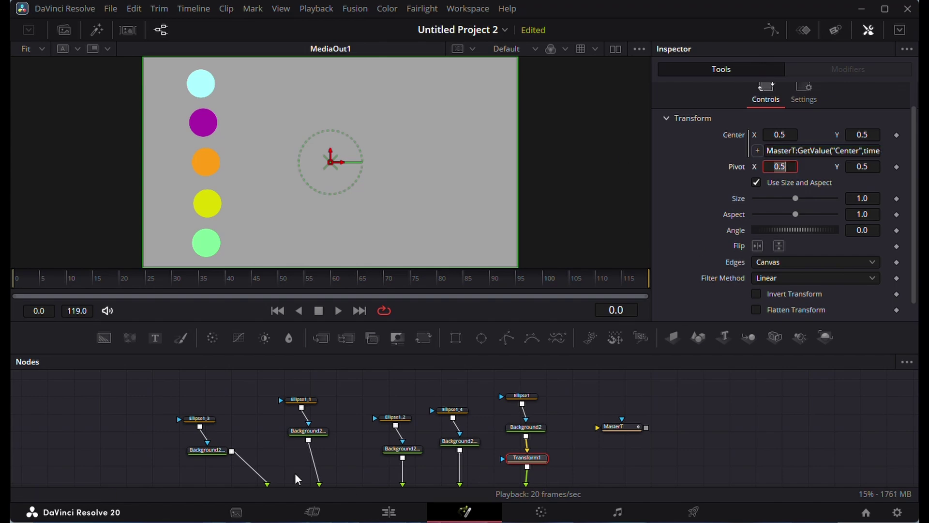
click(339, 312)
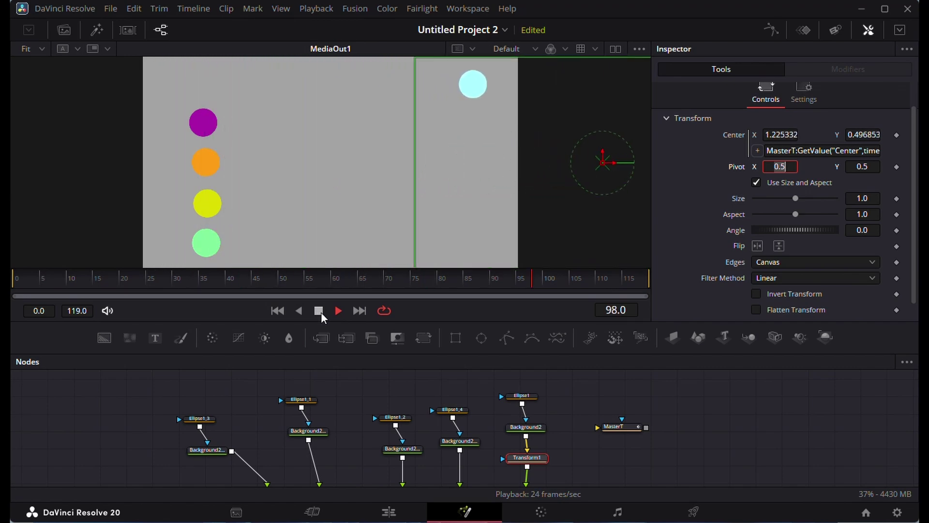
- Stop the playback and copy the Center expression MasterT:GetValue("Center",time-5) from Transform1
click(319, 311)
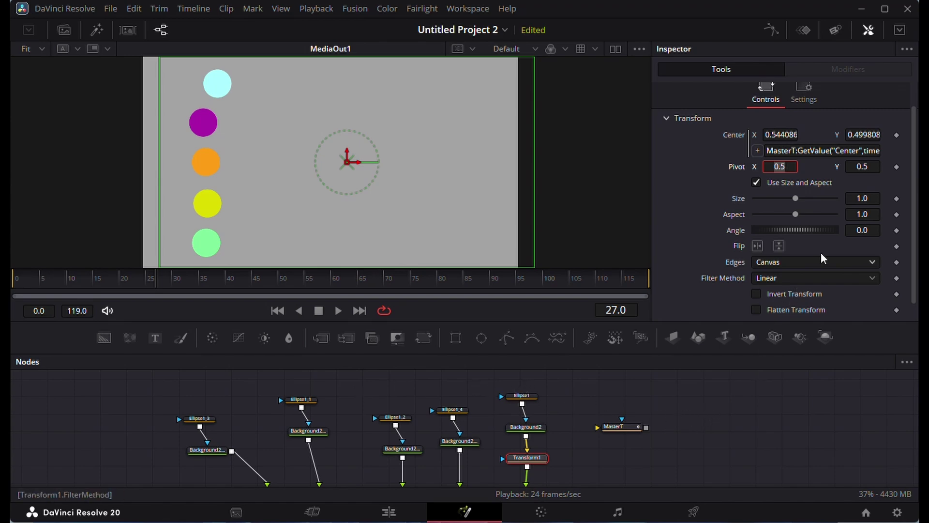
click(852, 151)
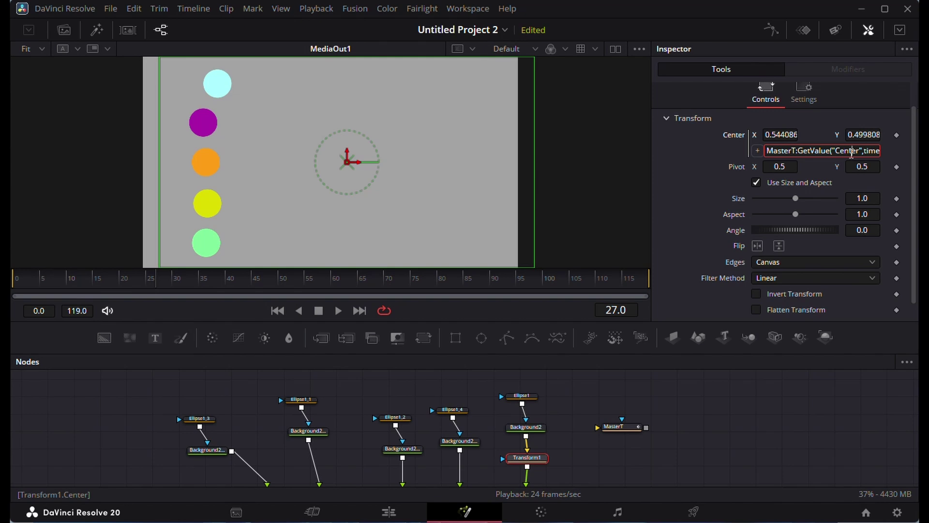
text(-5))
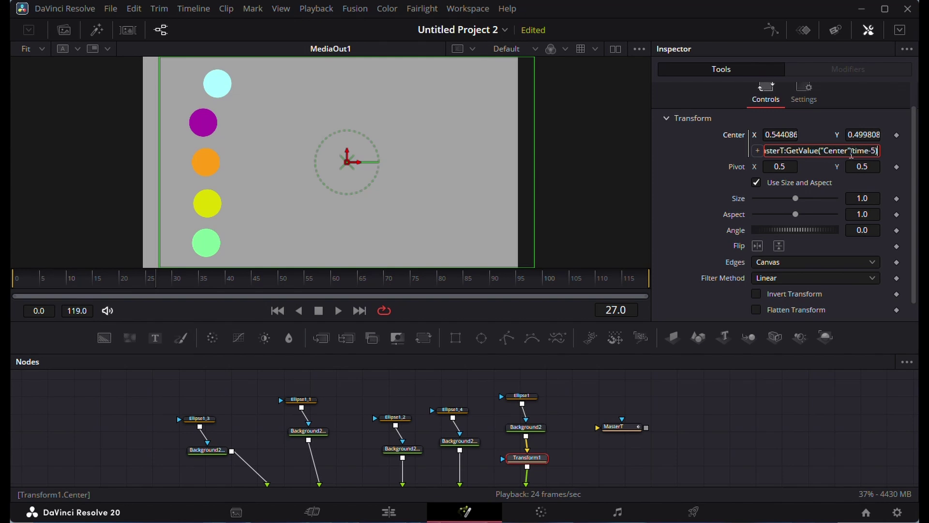
key(Return)
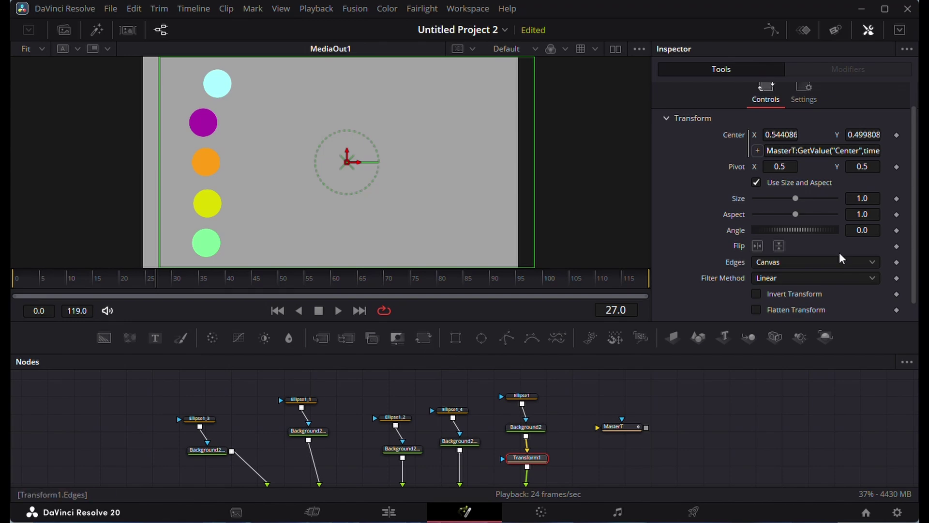
click(769, 151)
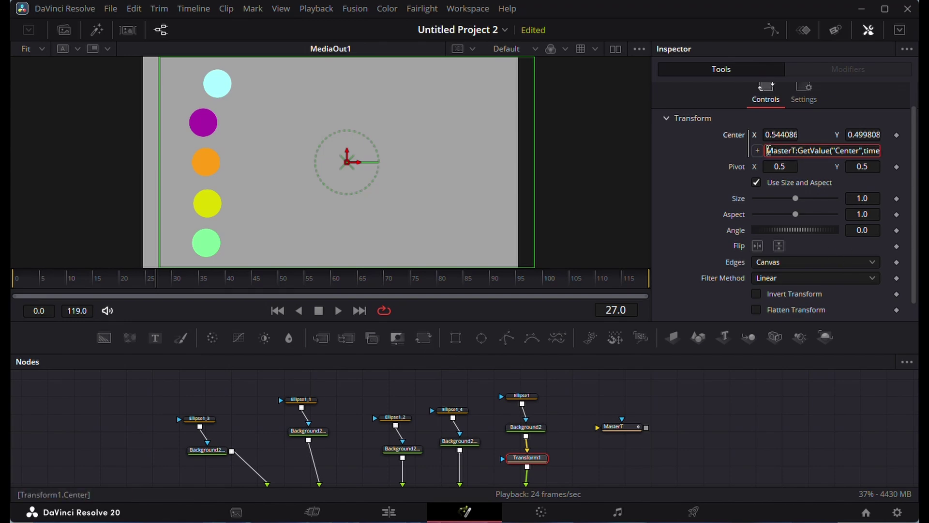
key(End)
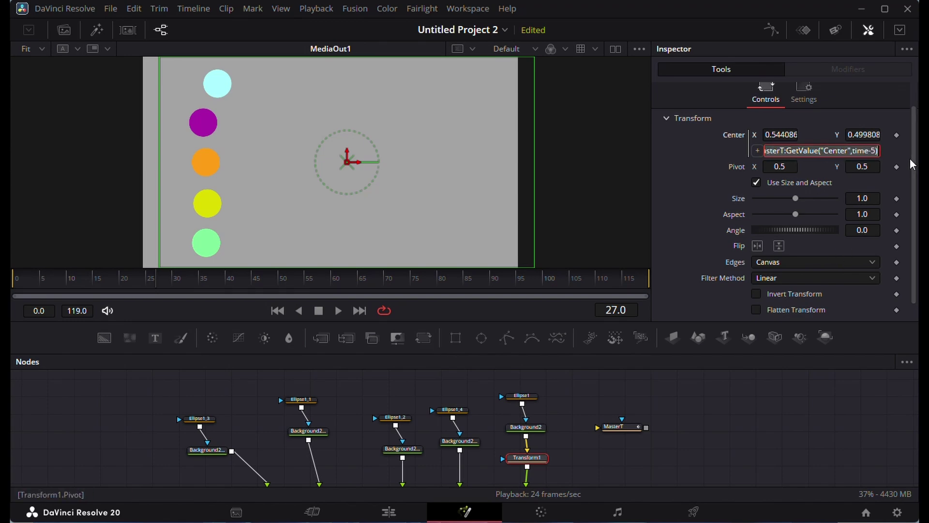
key(Return)
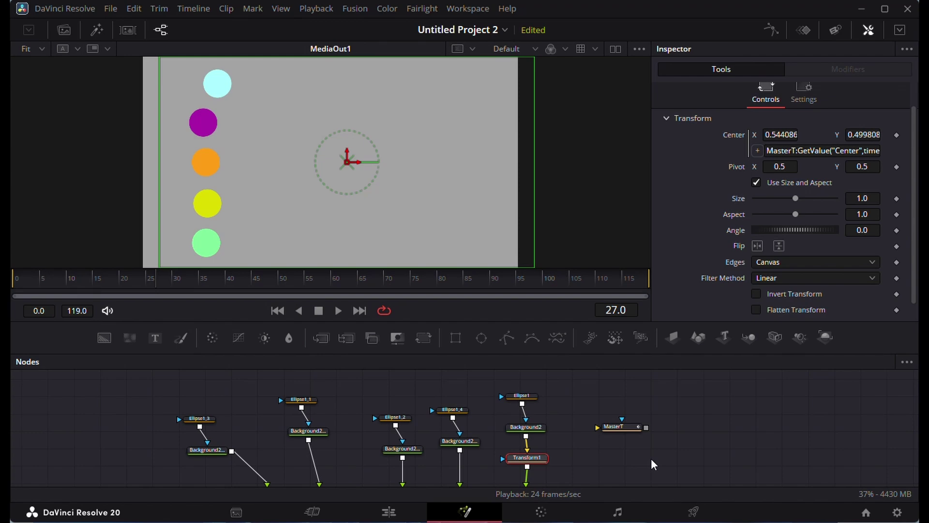
- Add a new Transform node and insert it between the Ellipse1_4 background and Merge5
click(423, 341)
drag(536, 457, 456, 452)
key(ctrl+x)
key(ctrl+v)
- Drive the Center of Transform2 with the copied MasterT:GetValue expression, using a larger time offset than Transform1
right_click(789, 162)
click(770, 320)
key(ctrl+a)
key(BackSpace)
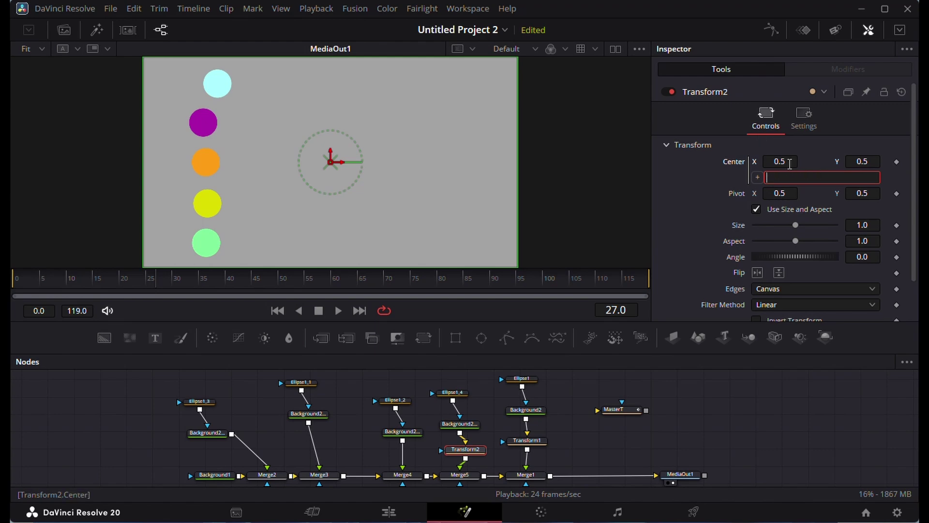
key(ctrl+v)
key(Return)
- Insert a Transform node between the Ellipse1_2 background and Merge4, driving its Center with the MasterT expression at a larger time offset than Transform2
drag(423, 340, 406, 459)
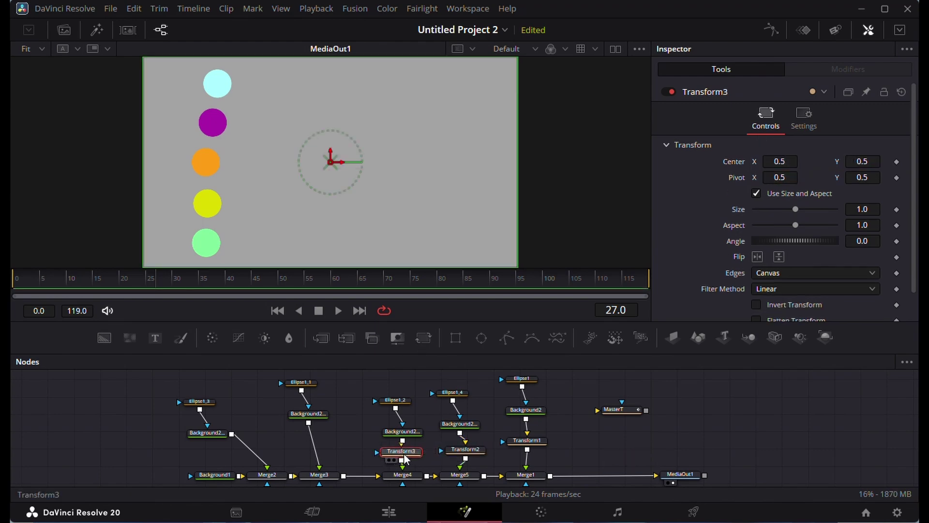
right_click(779, 161)
click(770, 325)
key(ctrl+v)
key(Return)
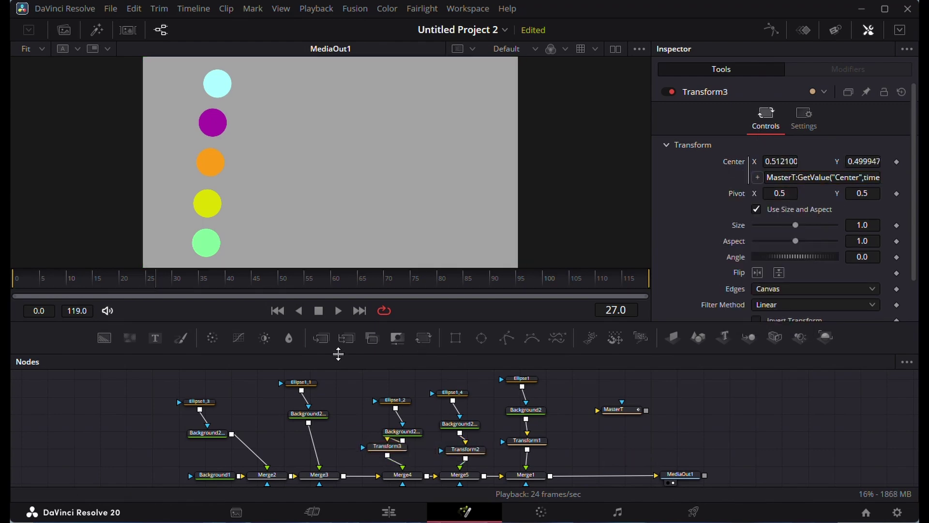
- Insert a Transform node between the Ellipse1_1 background and Merge3, driving its Center with the MasterT expression at a larger time offset than Transform3
drag(338, 355, 311, 441)
right_click(774, 162)
click(770, 322)
key(ctrl+v)
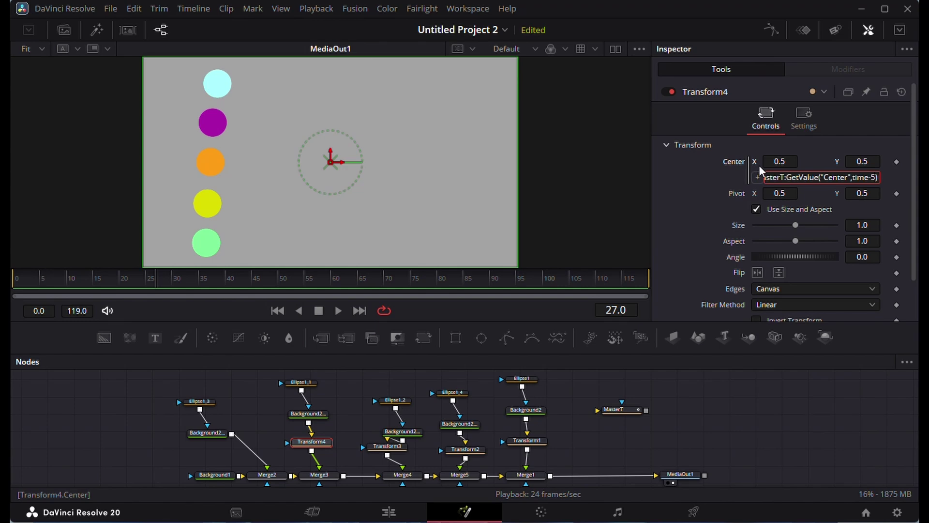
key(Return)
- Insert a Transform node between the Ellipse1_3 background and Merge2, driving its Center with the MasterT expression at a larger time offset than Transform4
drag(423, 341, 252, 462)
right_click(780, 161)
click(772, 322)
key(ctrl+v)
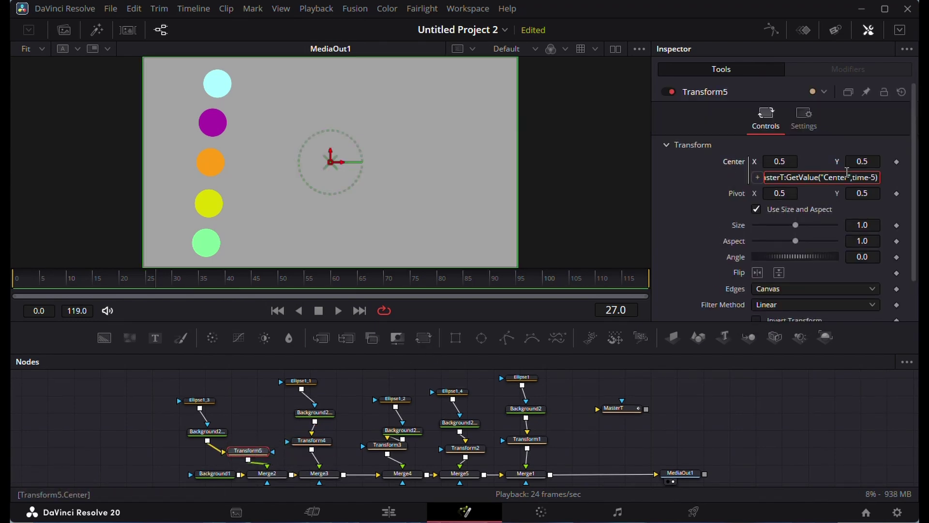
key(Return)
- Deselect the nodes and play the composition to check the staggered motion of the five circles
click(668, 430)
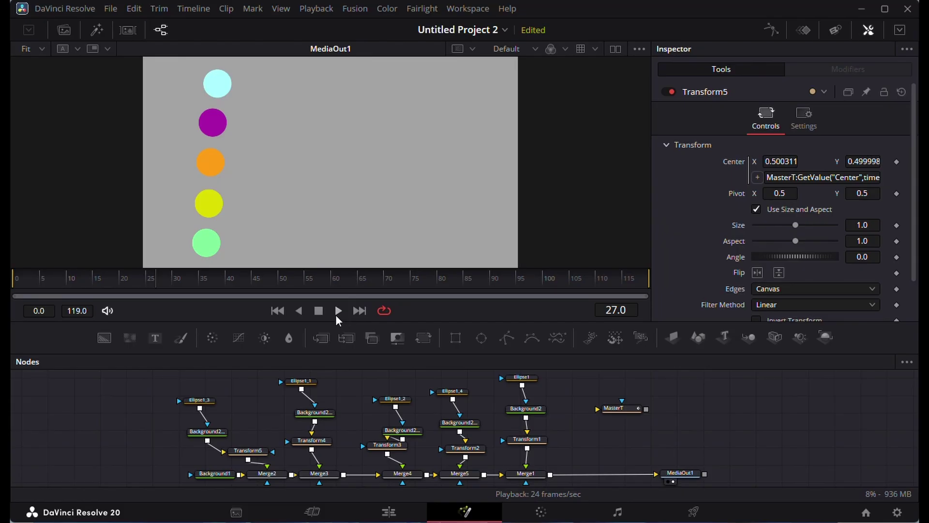
click(336, 315)
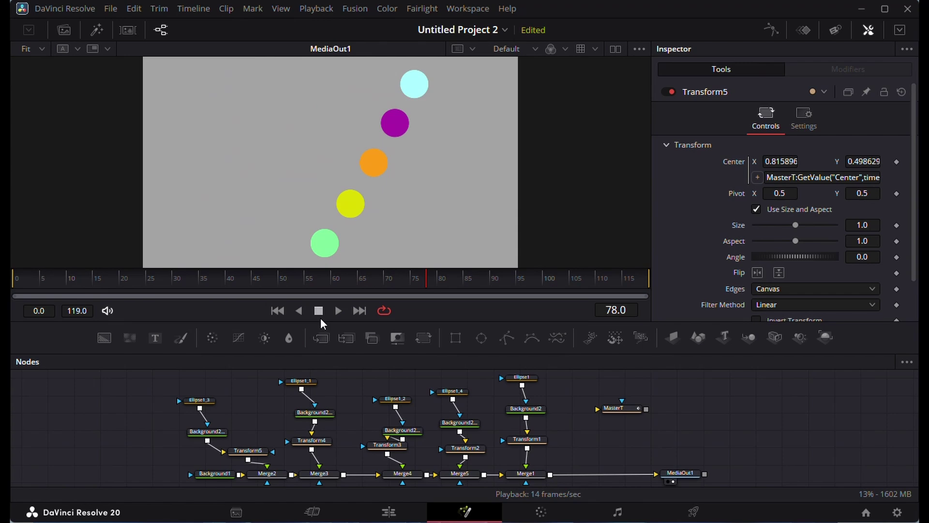
- Switch to the Edit page, hide the media pool, and play Timeline 1 from its beginning
click(393, 514)
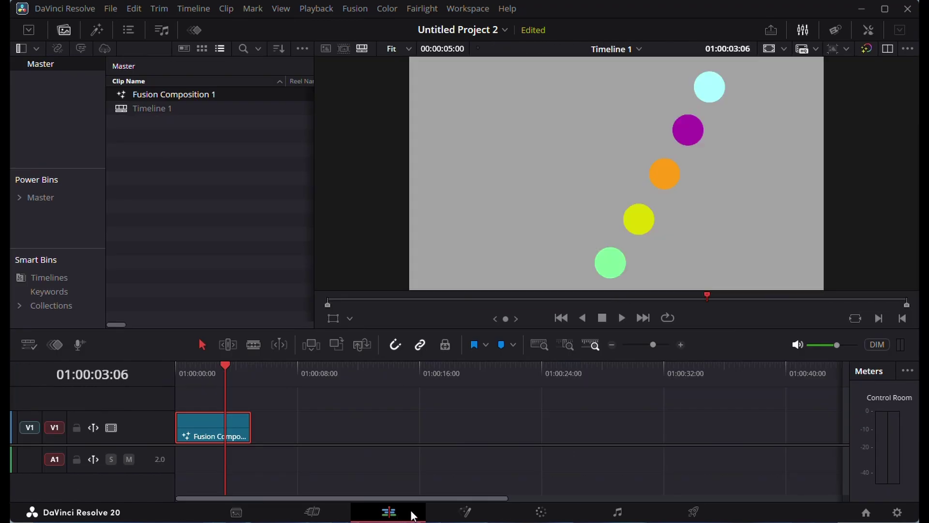
click(72, 32)
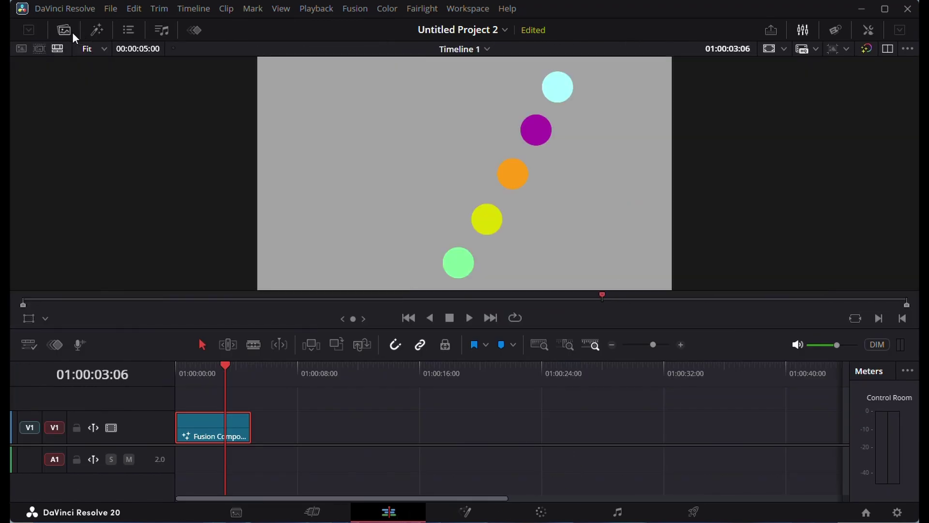
click(409, 318)
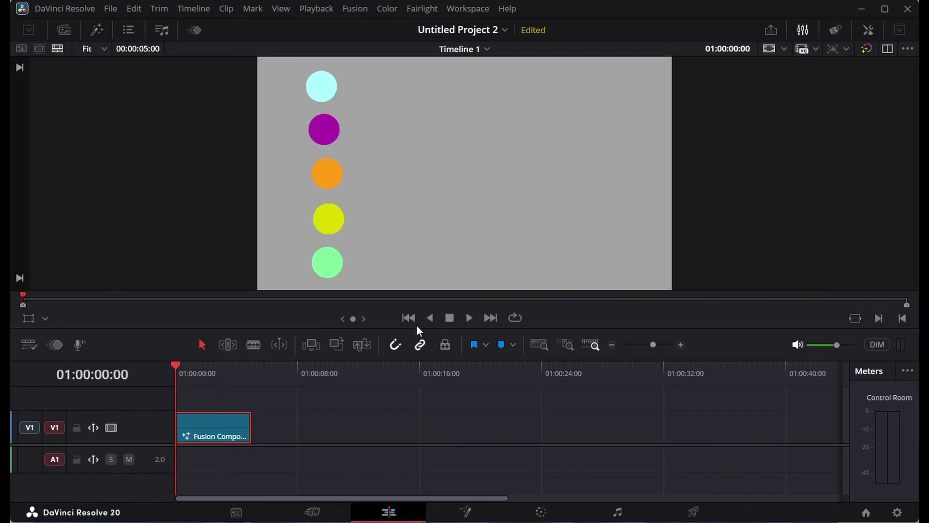
click(469, 318)
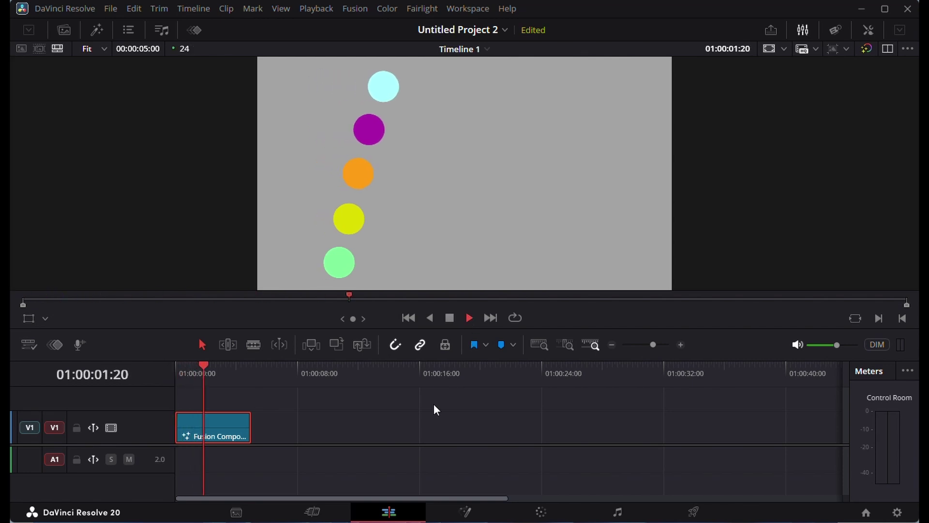